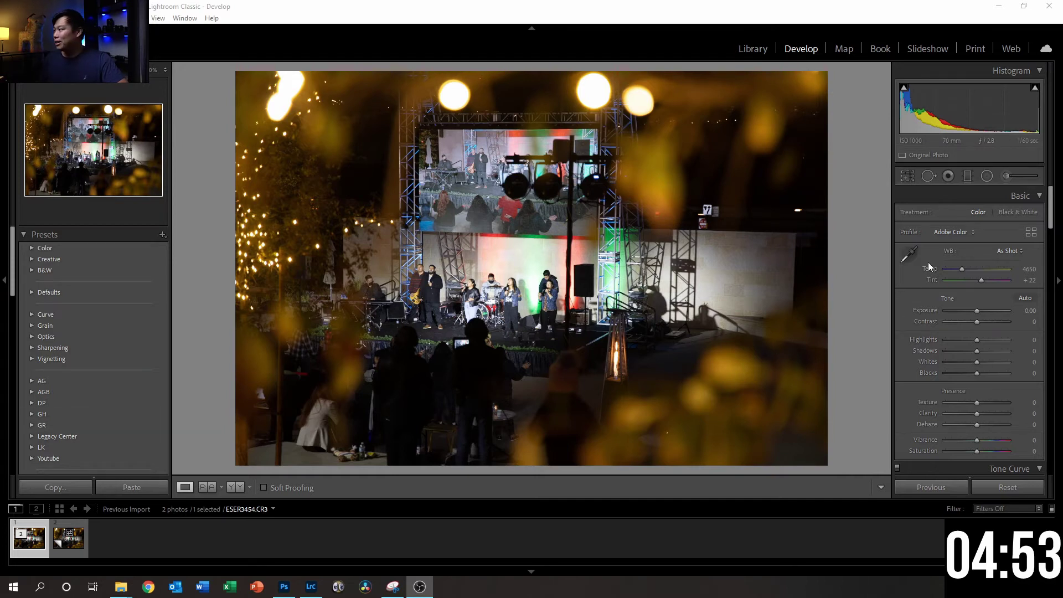
Crop the concert photo to a 4x5 ratio, tightened and centred around the lit stage
click(907, 175)
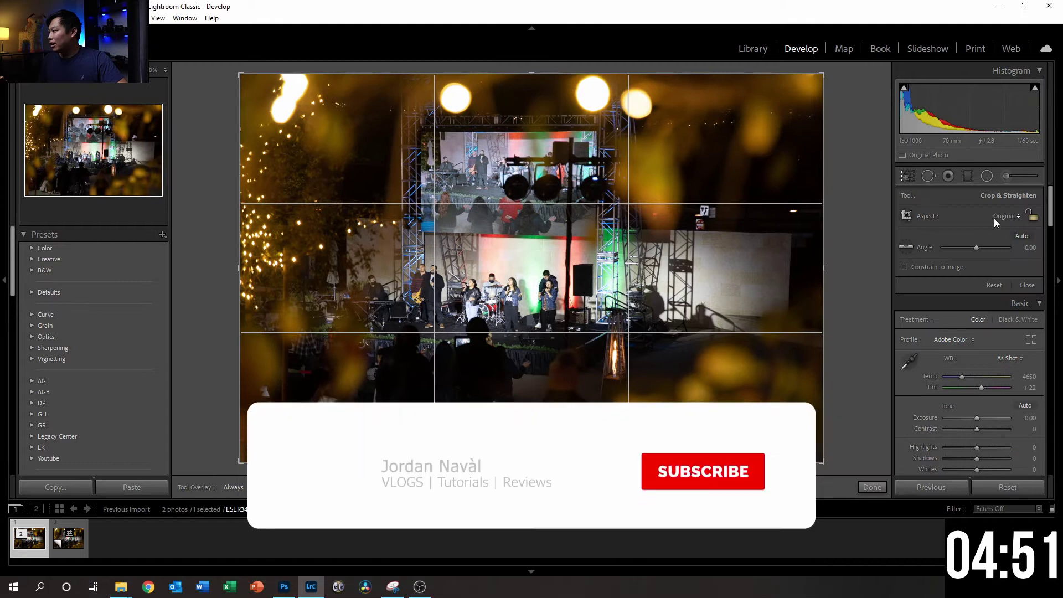
click(995, 218)
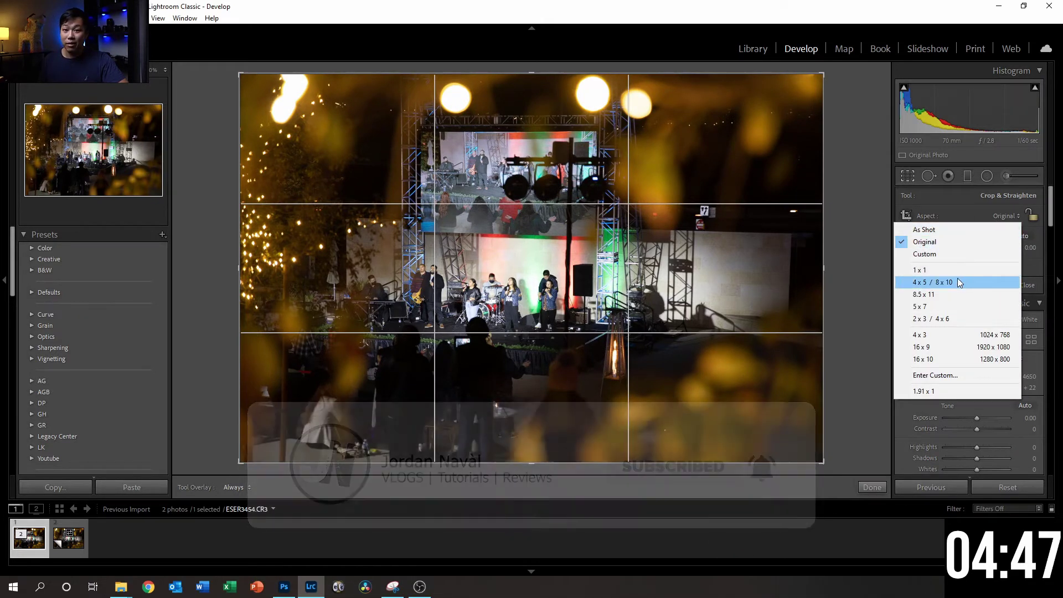
click(958, 279)
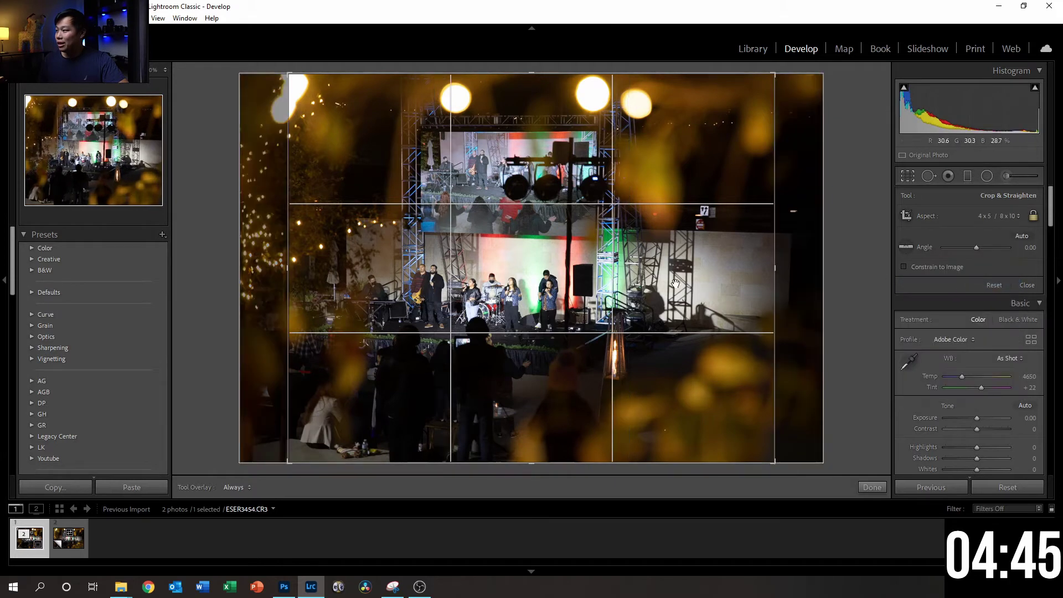
drag(656, 283, 704, 283)
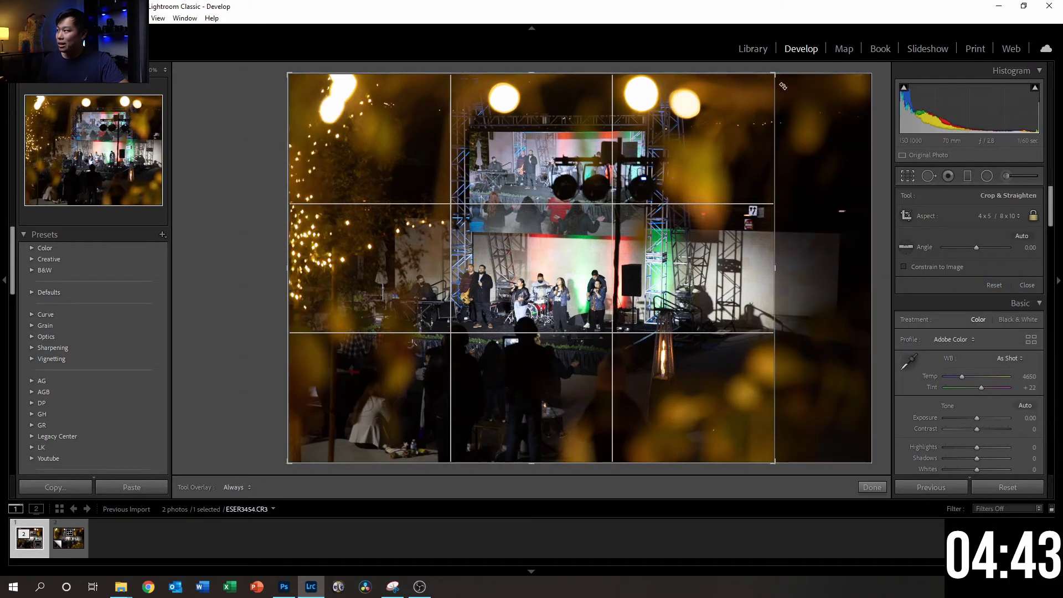
drag(775, 73, 752, 97)
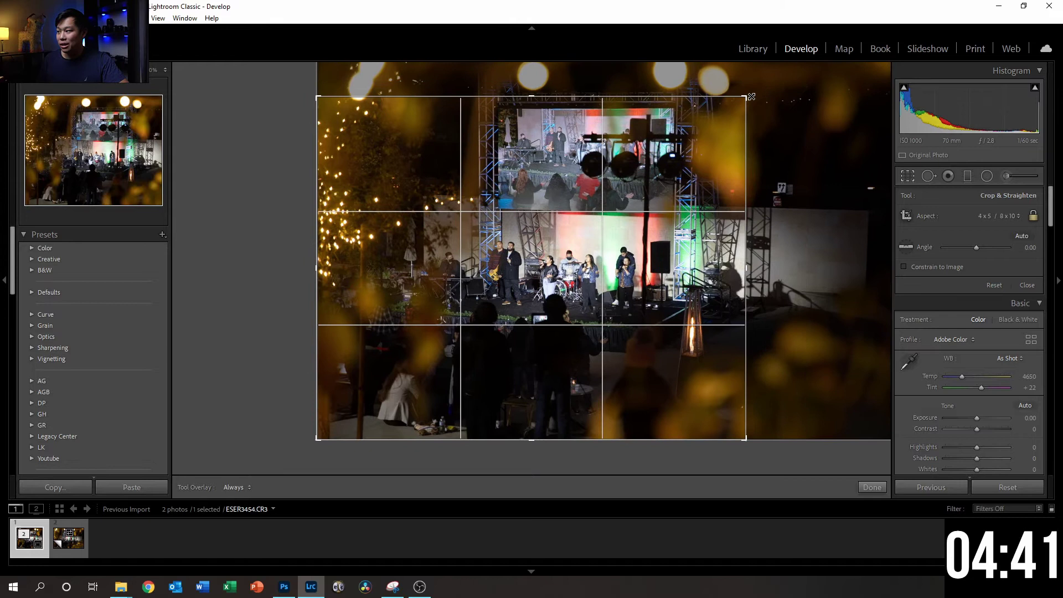
drag(630, 270, 614, 266)
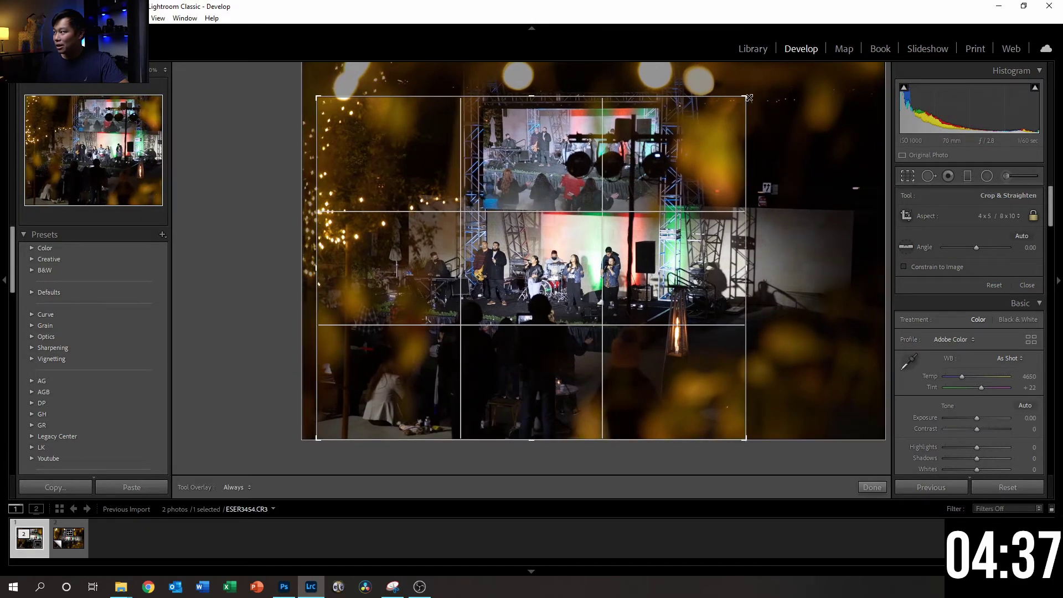
drag(747, 97, 746, 102)
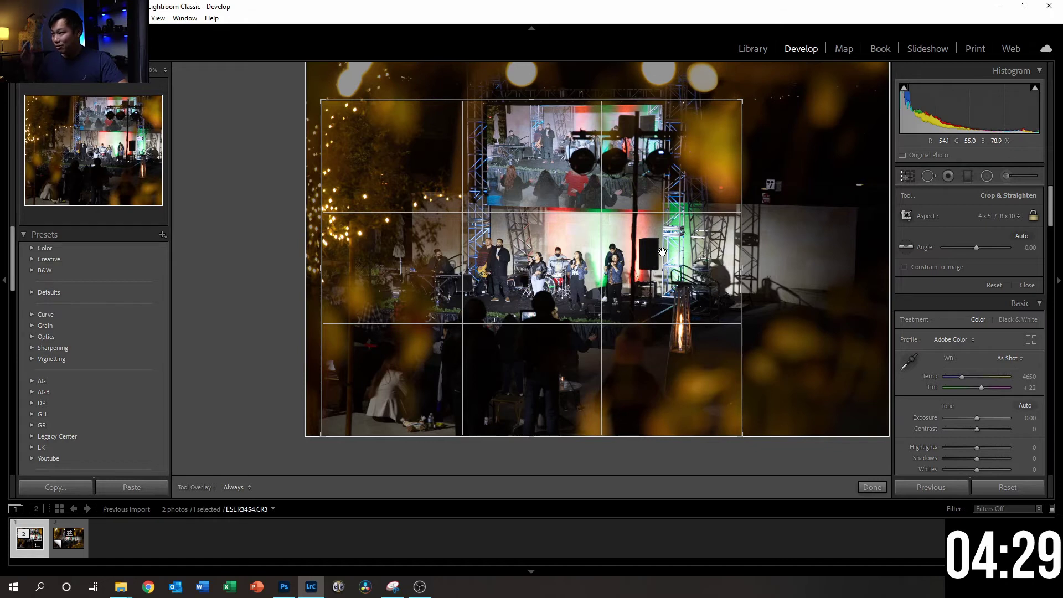
Commit the 4x5 crop and enable Remove Chromatic Aberration in Lens Corrections
key(Return)
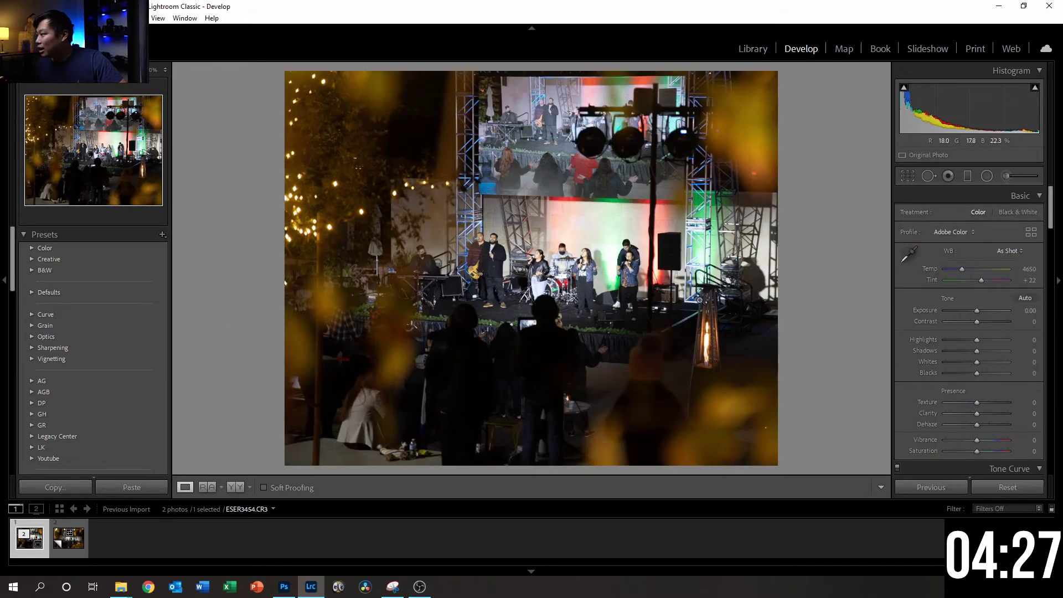
scroll(909, 327, down, 10)
scroll(909, 326, down, 10)
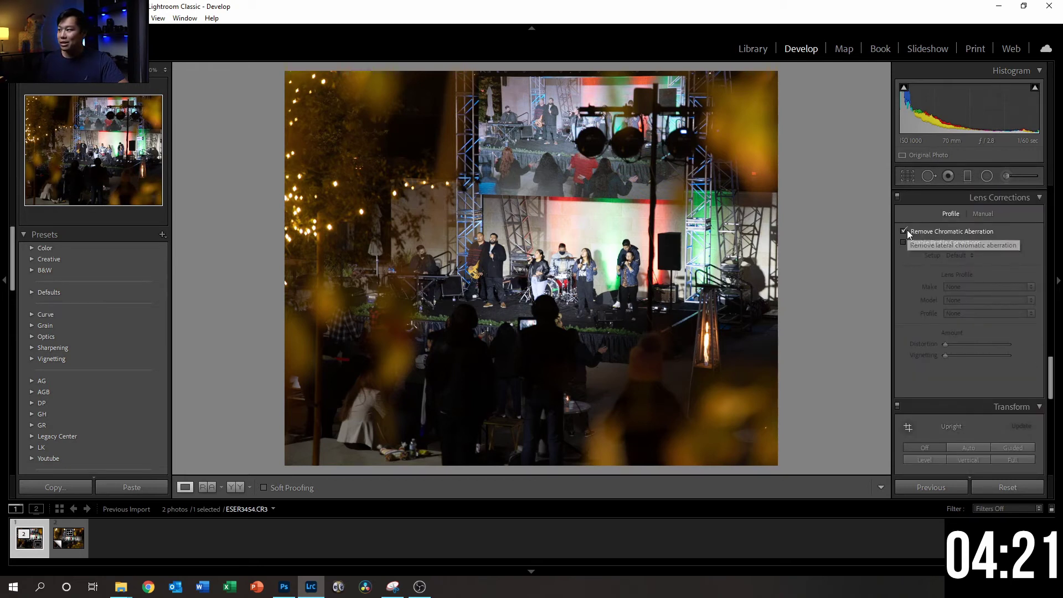
click(905, 231)
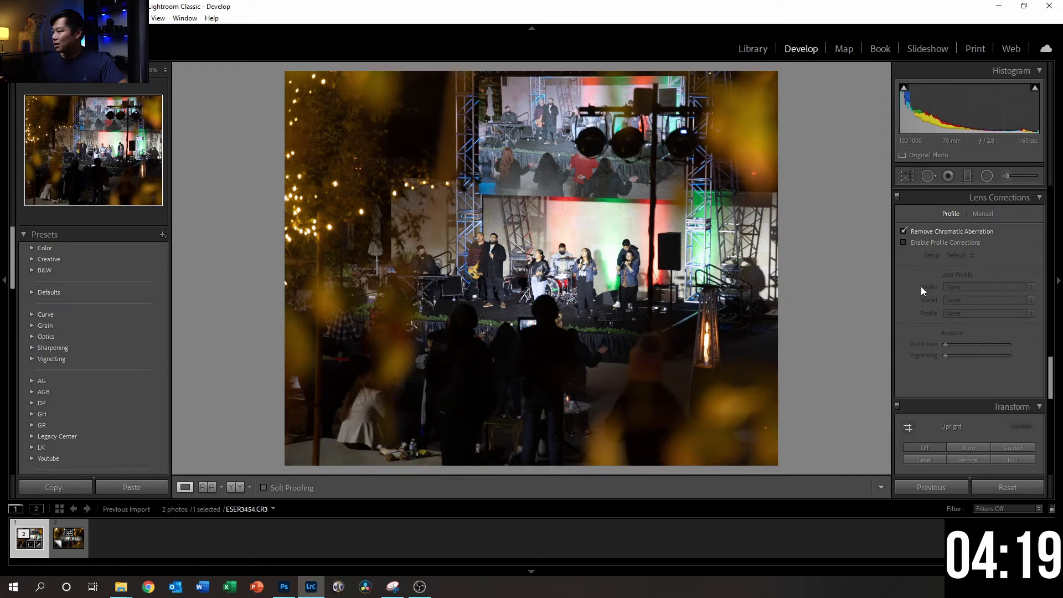
scroll(923, 287, up, 10)
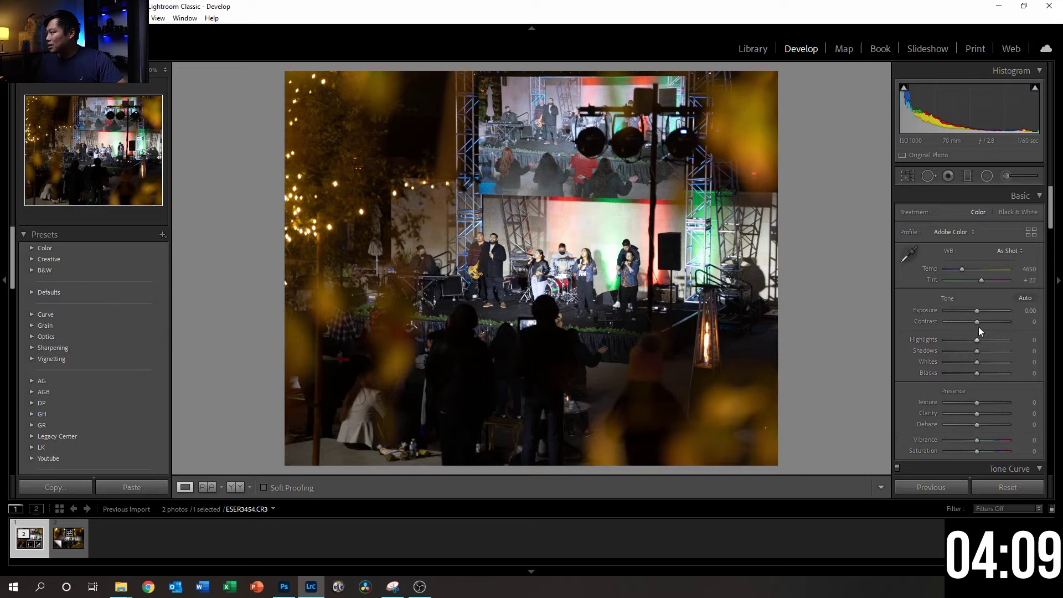
Set Exposure -0.70, Highlights -28, Shadows -16, Whites -18 and Blacks -11, checking the performers at 1:1
drag(977, 311, 973, 313)
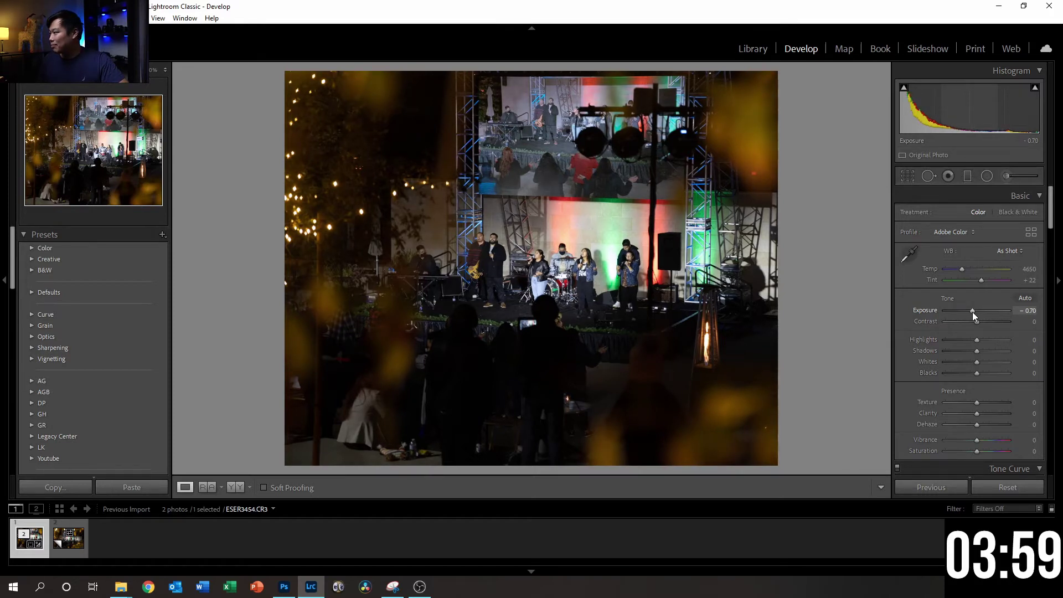
drag(978, 342, 969, 342)
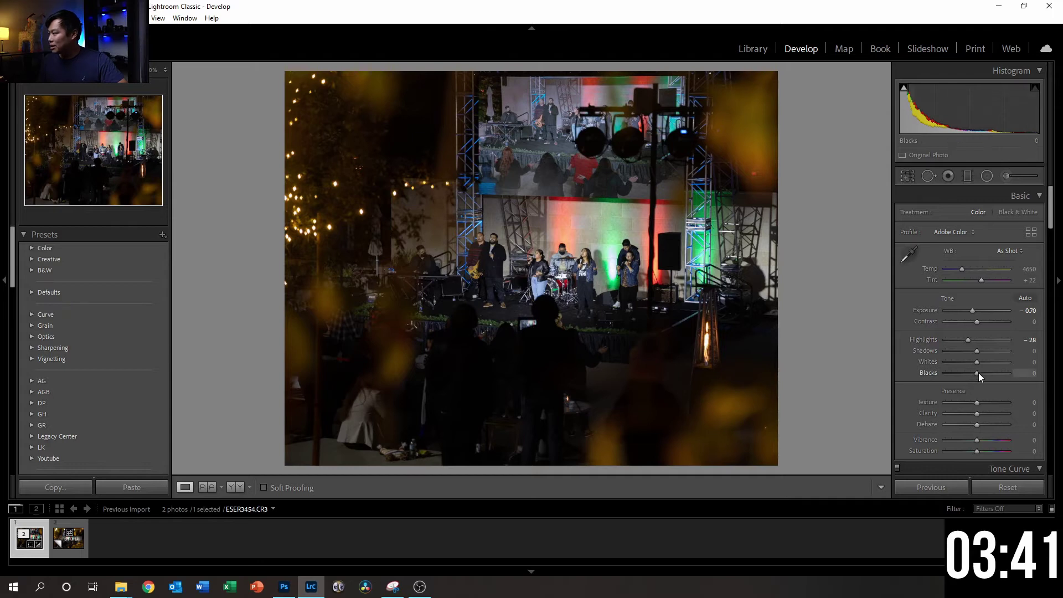
drag(978, 373, 975, 373)
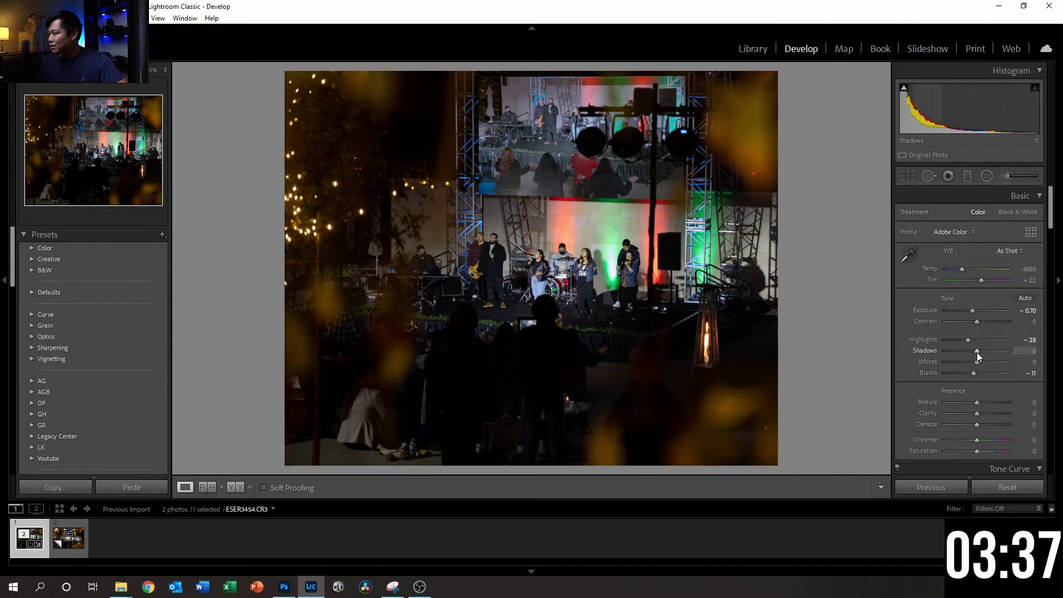
drag(975, 353, 973, 352)
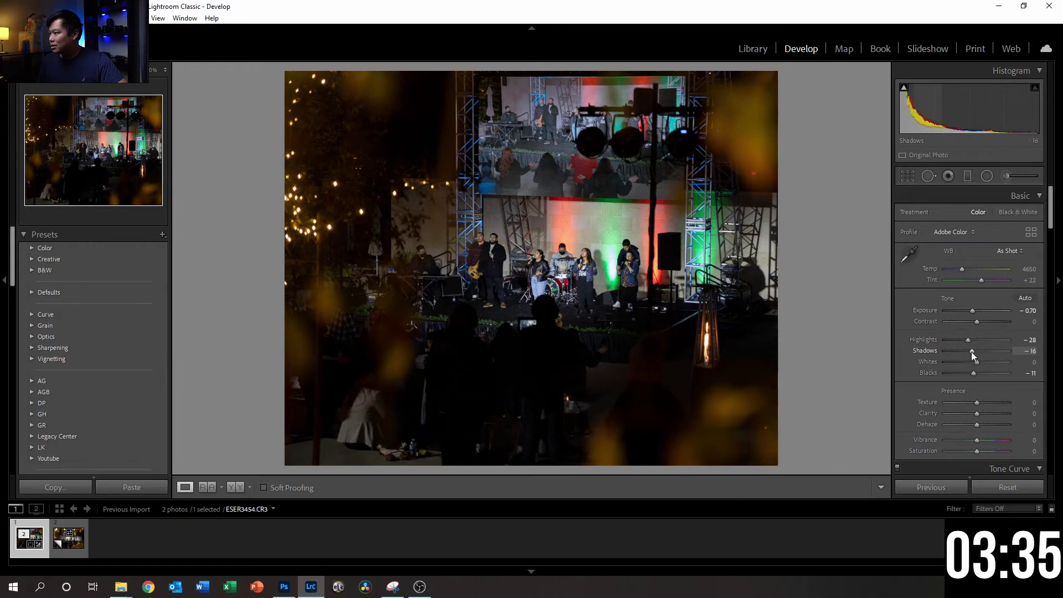
click(487, 239)
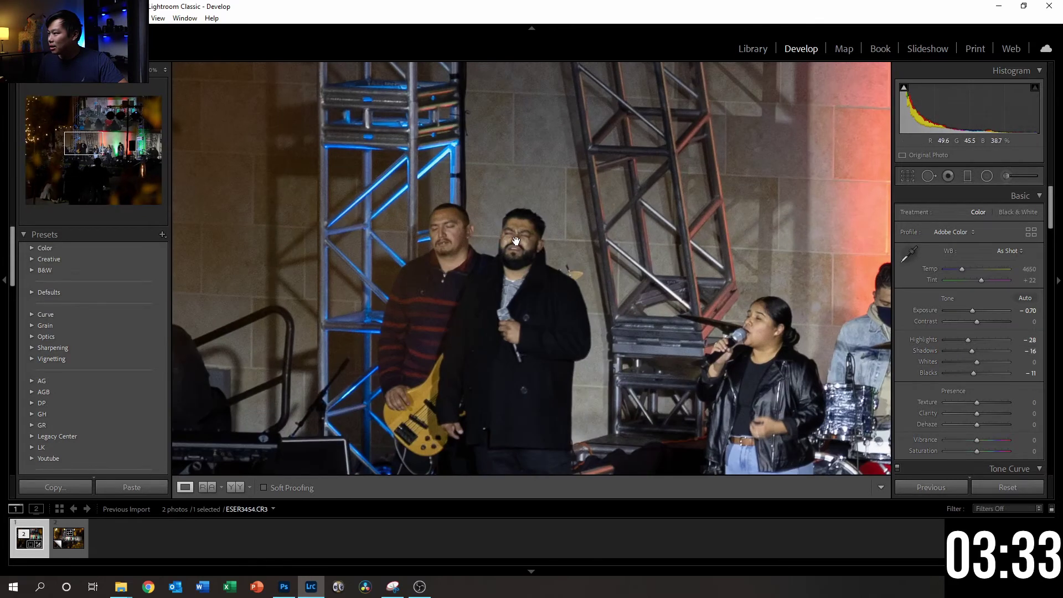
click(517, 240)
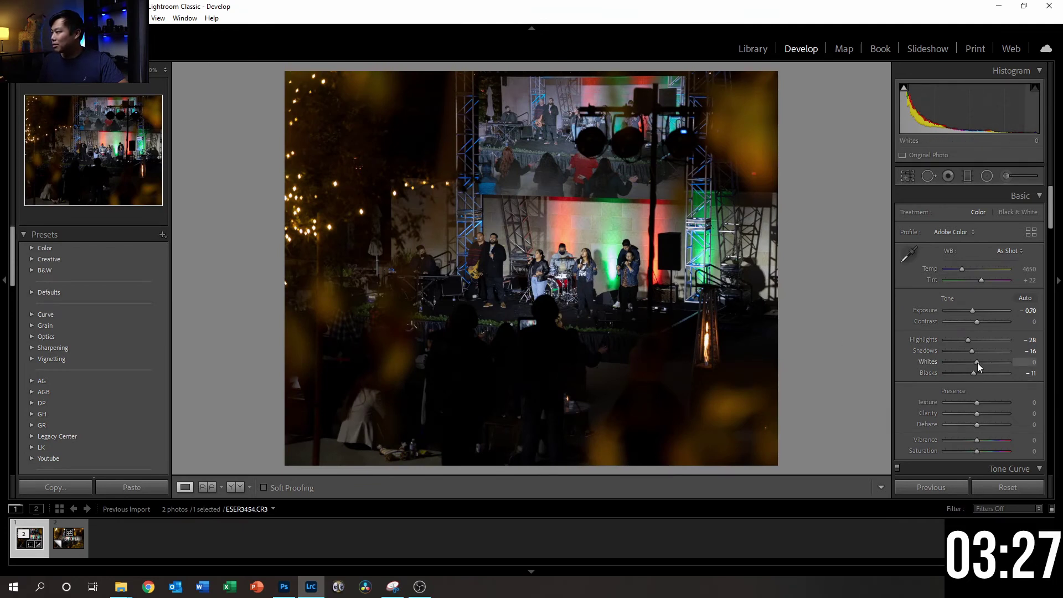
drag(978, 363, 972, 363)
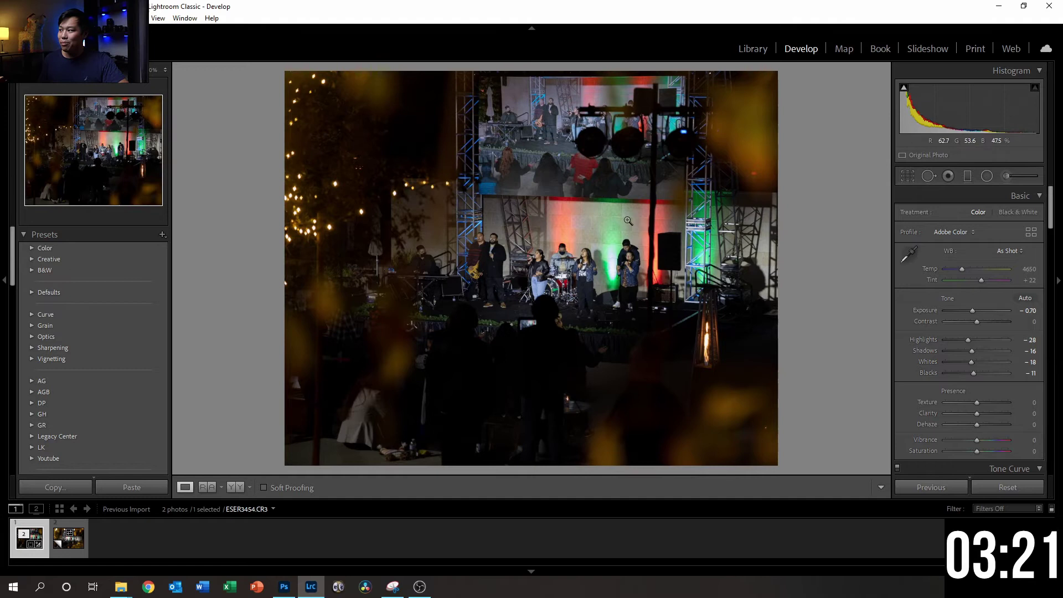
click(609, 237)
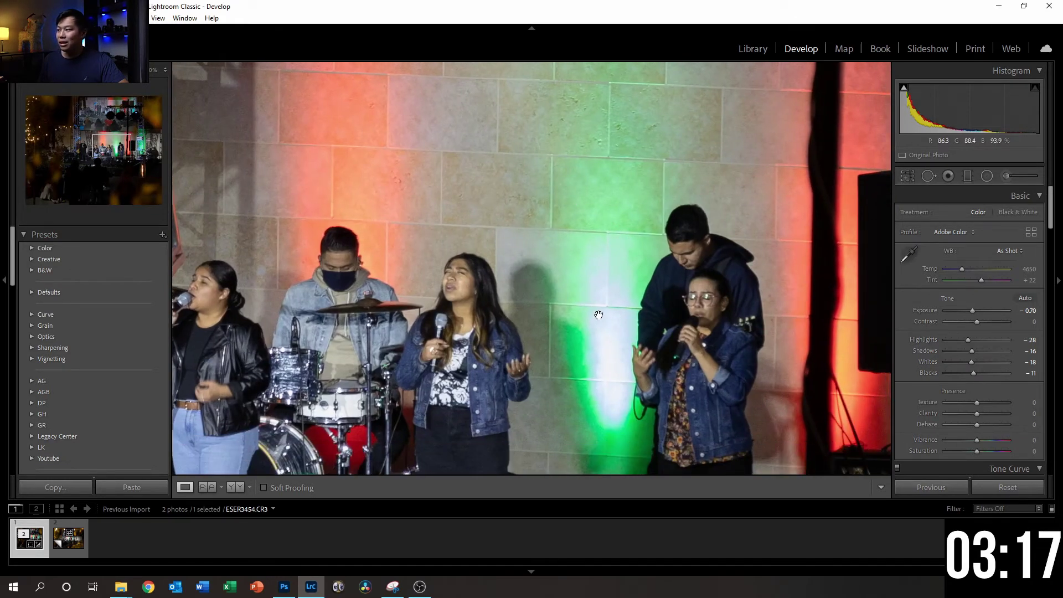
click(581, 216)
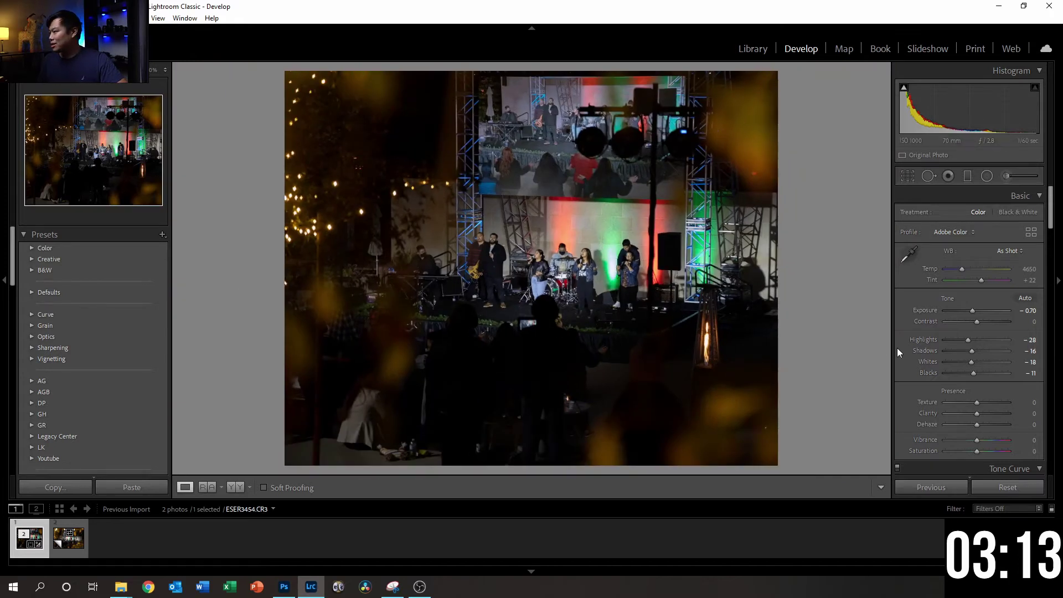
Pull down a shadow point on the tone curve and add a highlight point near Input 195 / Output 196
scroll(926, 346, down, 3)
scroll(926, 345, down, 2)
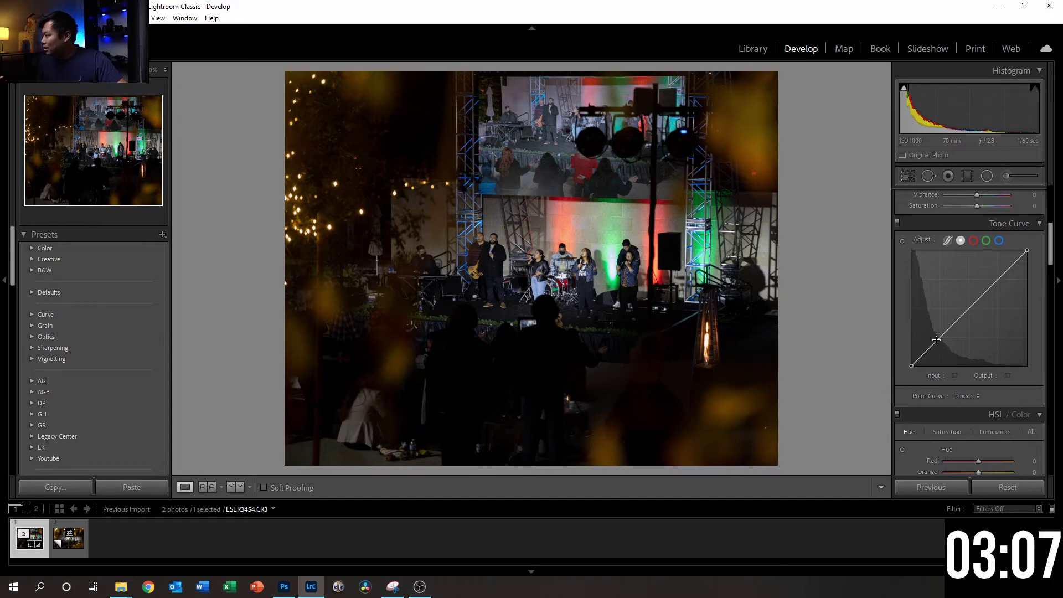
drag(938, 338, 941, 344)
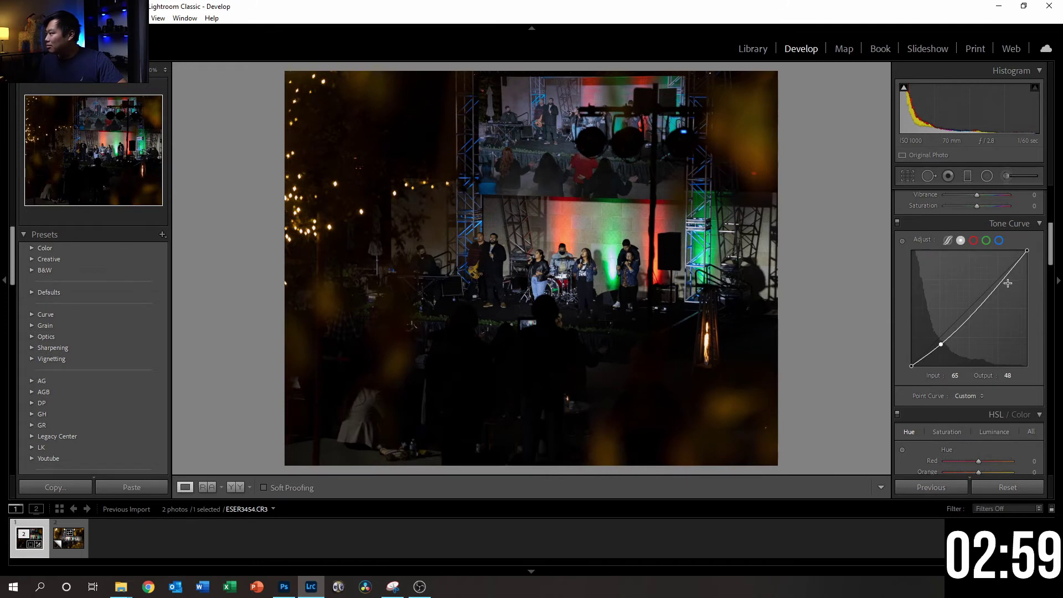
drag(1000, 284, 1001, 277)
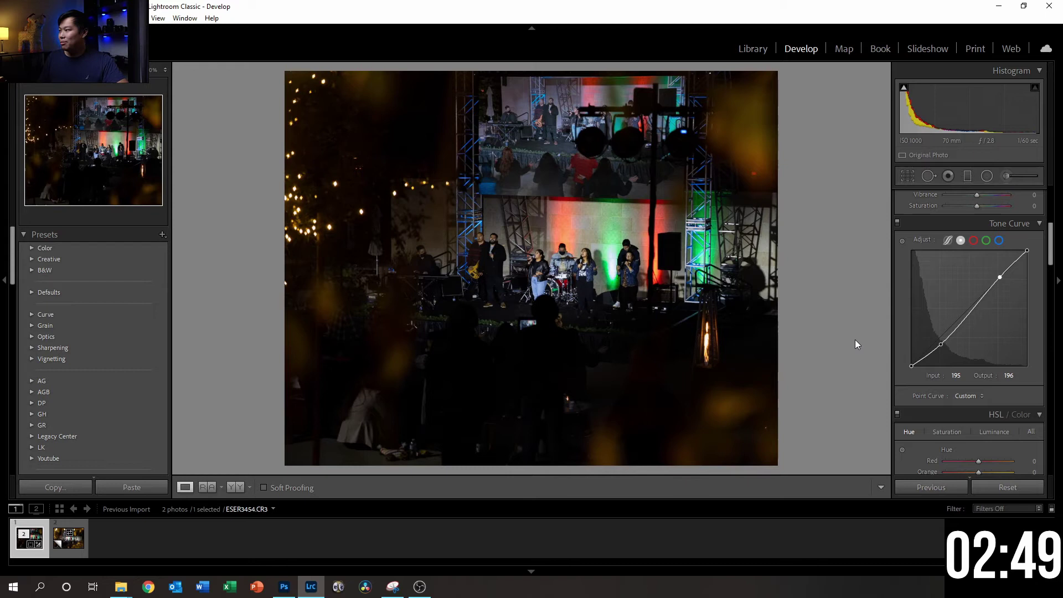
scroll(909, 308, up, 5)
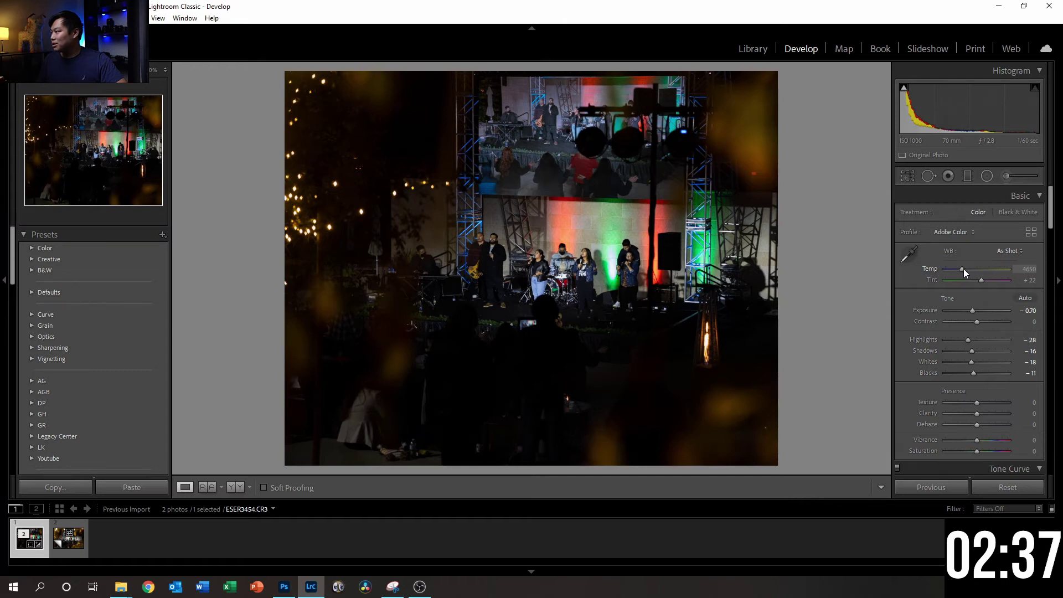
Set white balance Temp to 4982 and Clarity to +16, checking the singers at 1:1
drag(964, 268, 967, 269)
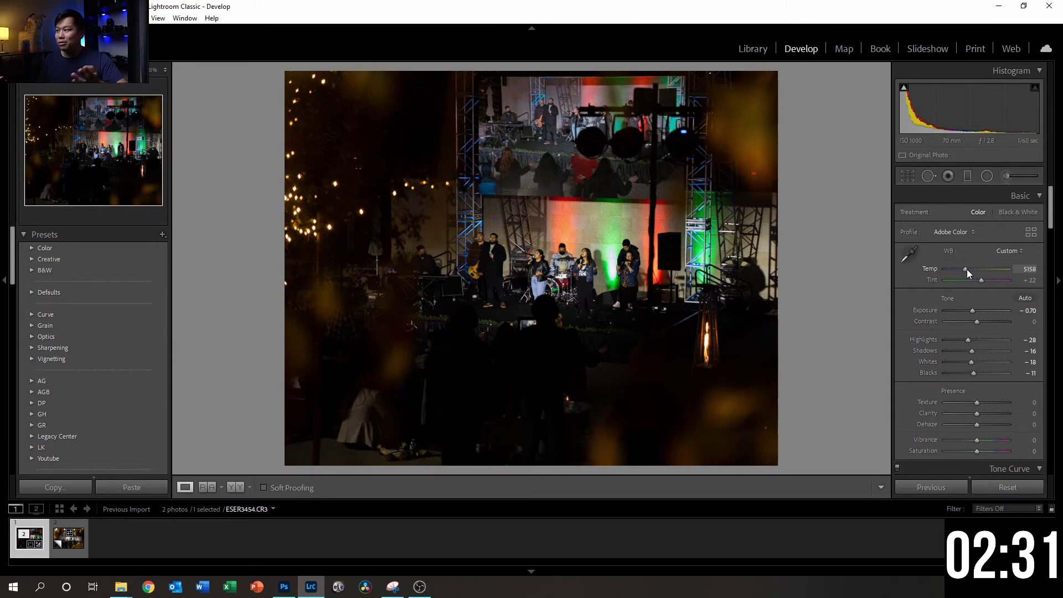
drag(967, 269, 966, 270)
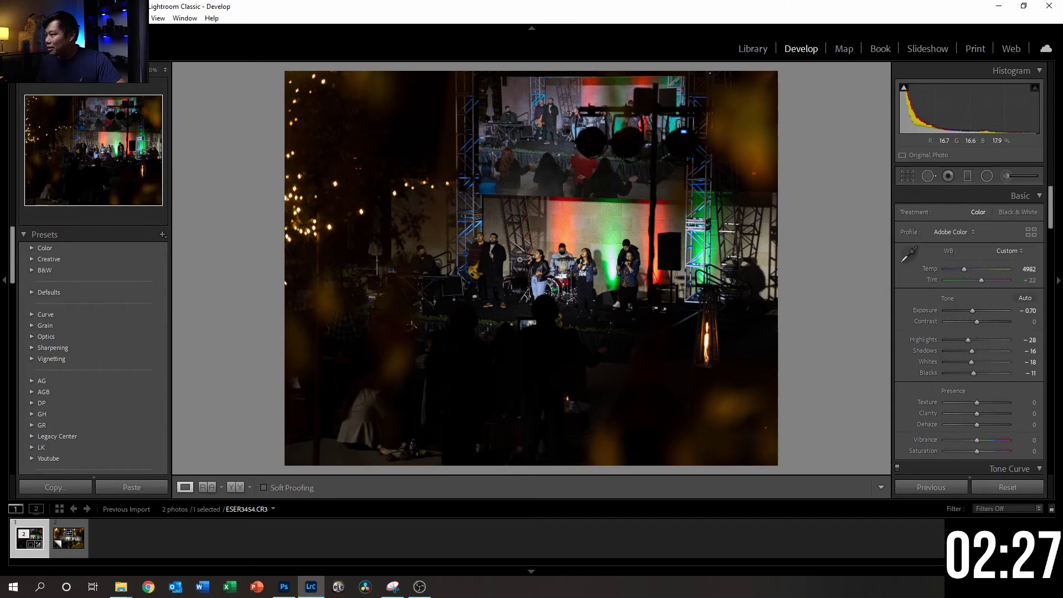
click(526, 259)
drag(648, 263, 614, 270)
click(604, 270)
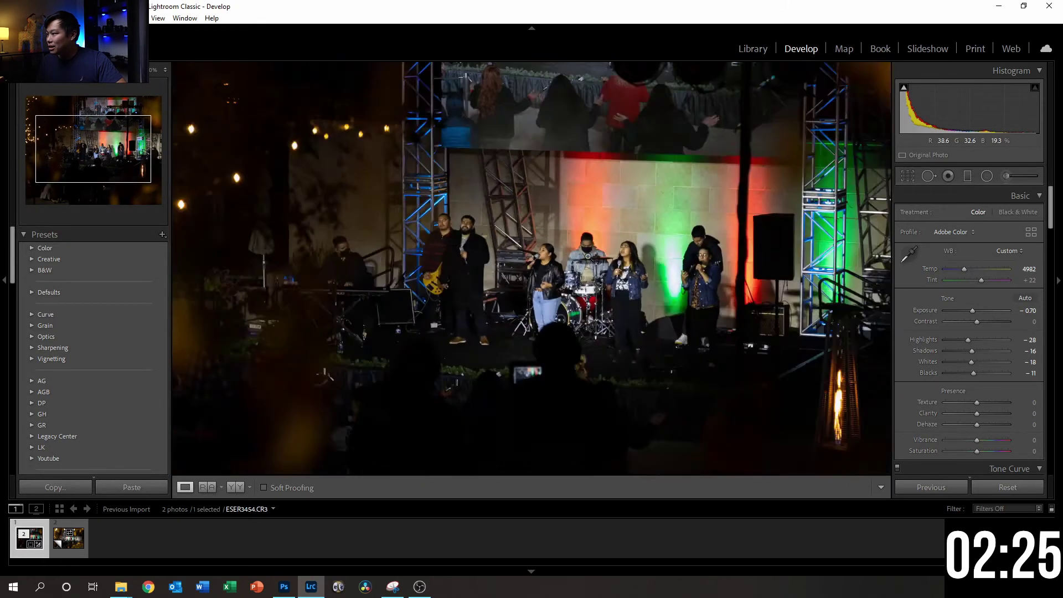
scroll(931, 316, down, 3)
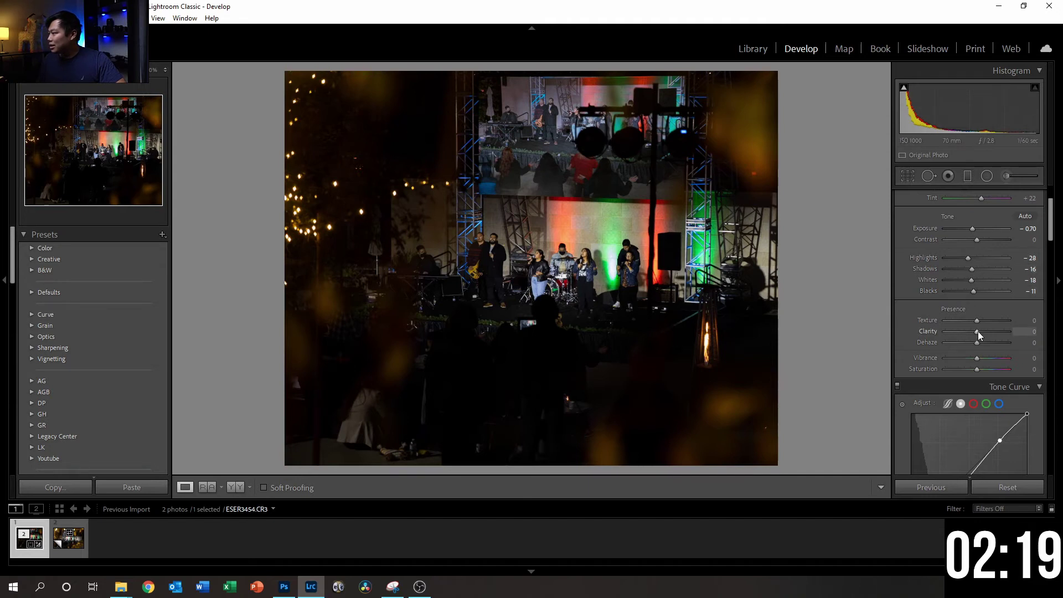
drag(980, 331, 982, 331)
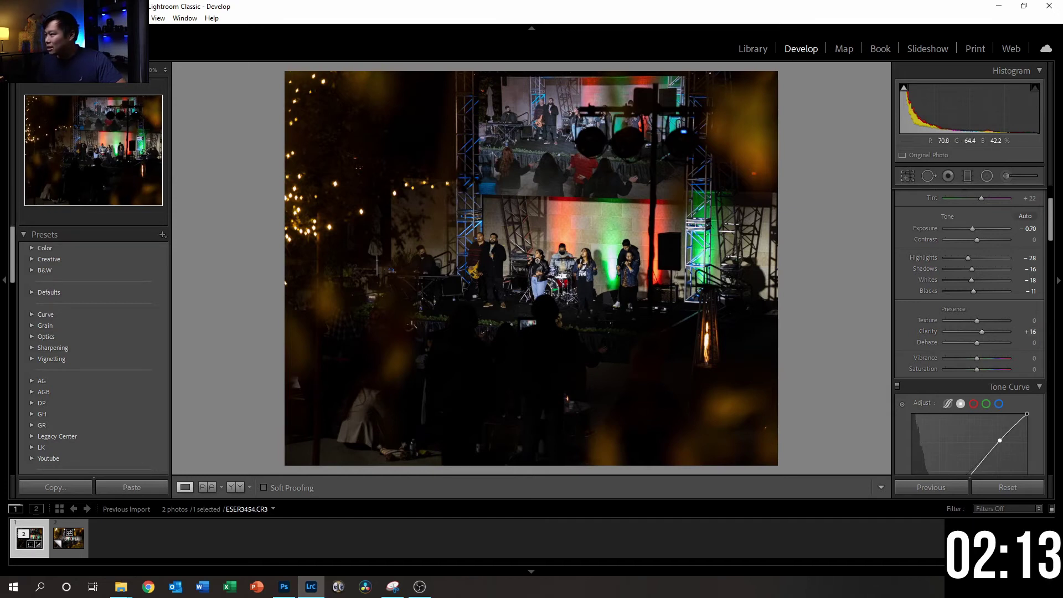
Set Calibration Blue Primary Hue to -12 and Blue Primary Saturation to +16
scroll(916, 353, down, 10)
scroll(916, 353, down, 15)
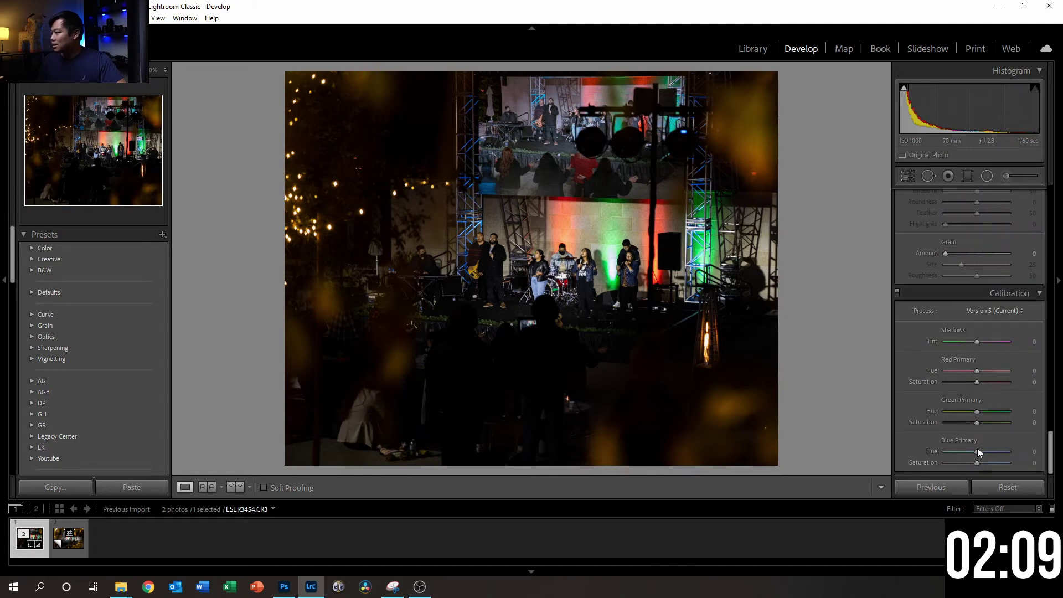
drag(976, 451, 972, 452)
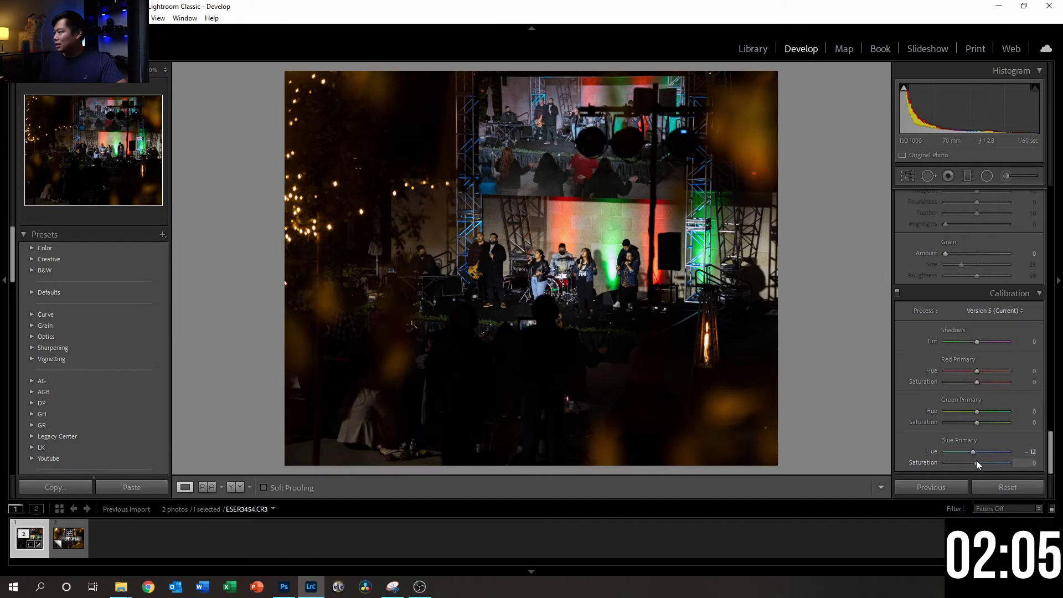
drag(978, 464, 982, 465)
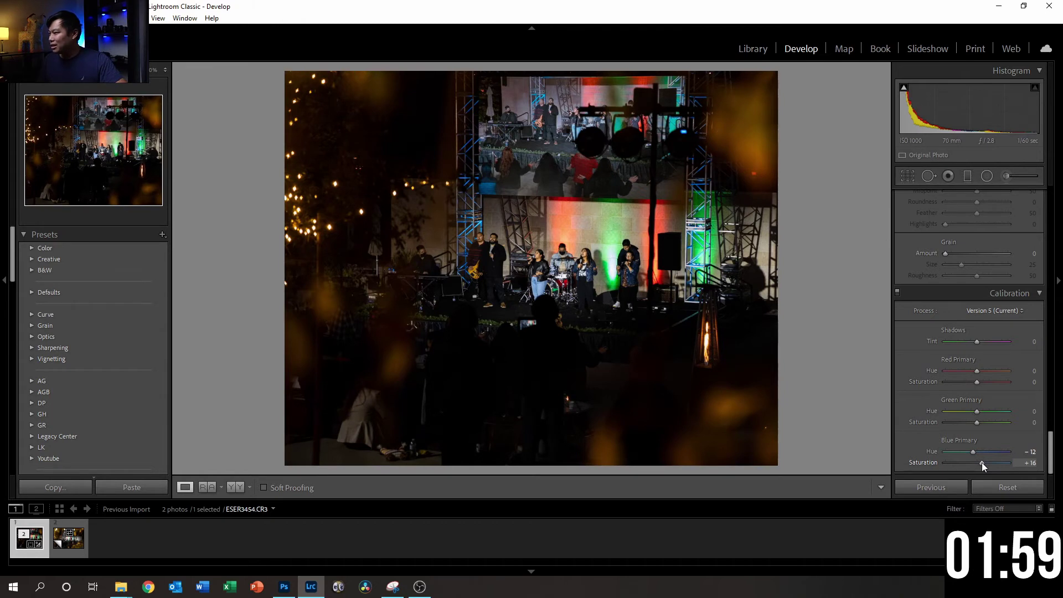
scroll(928, 381, up, 10)
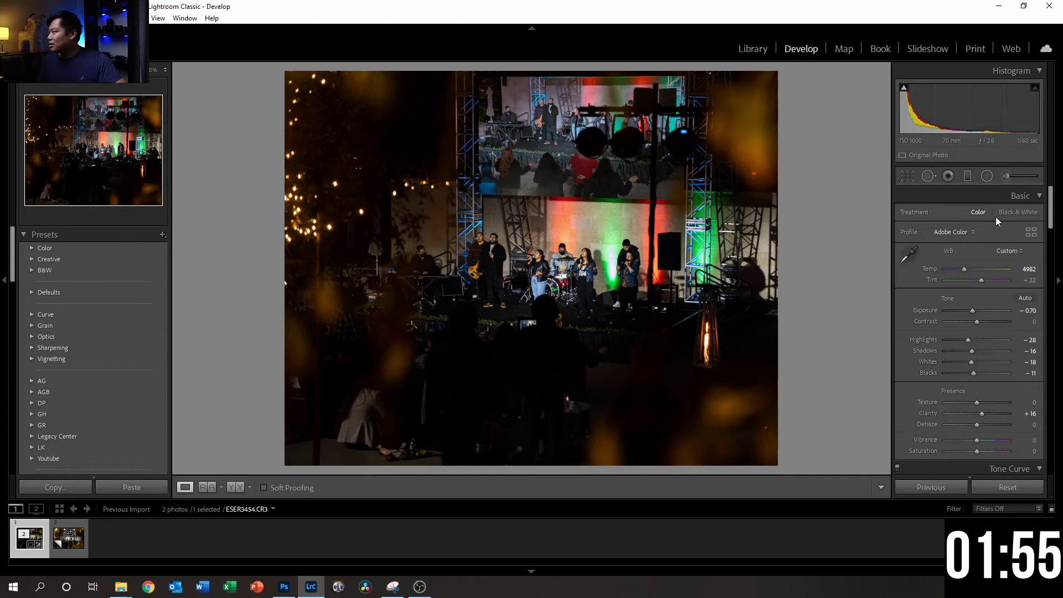
click(1007, 176)
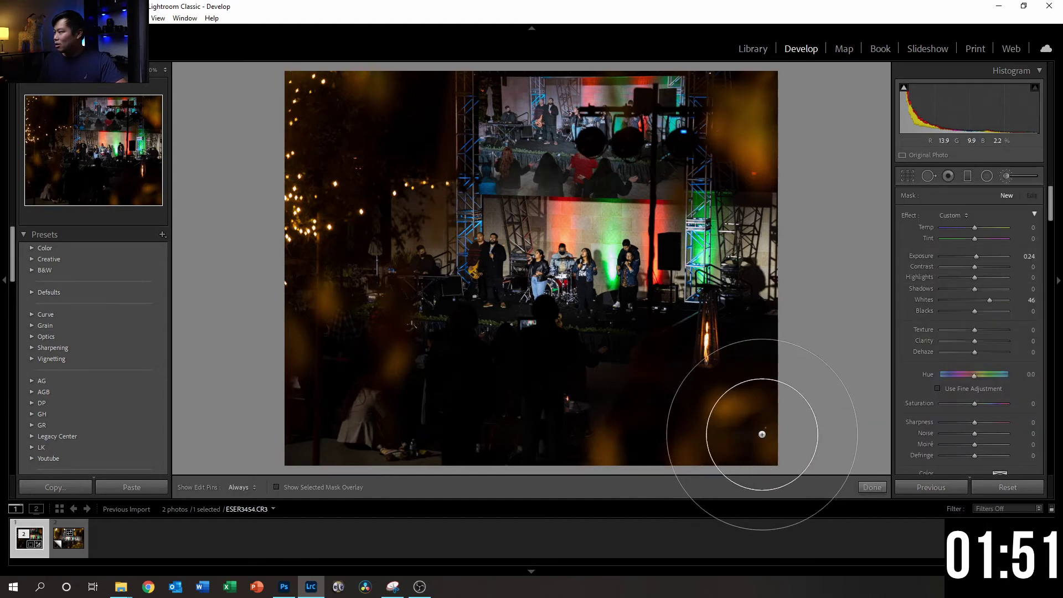
Reset the local adjustment's Whites to 0, warm the blurred leaves with Temp 29, then start a new mask
double_click(990, 300)
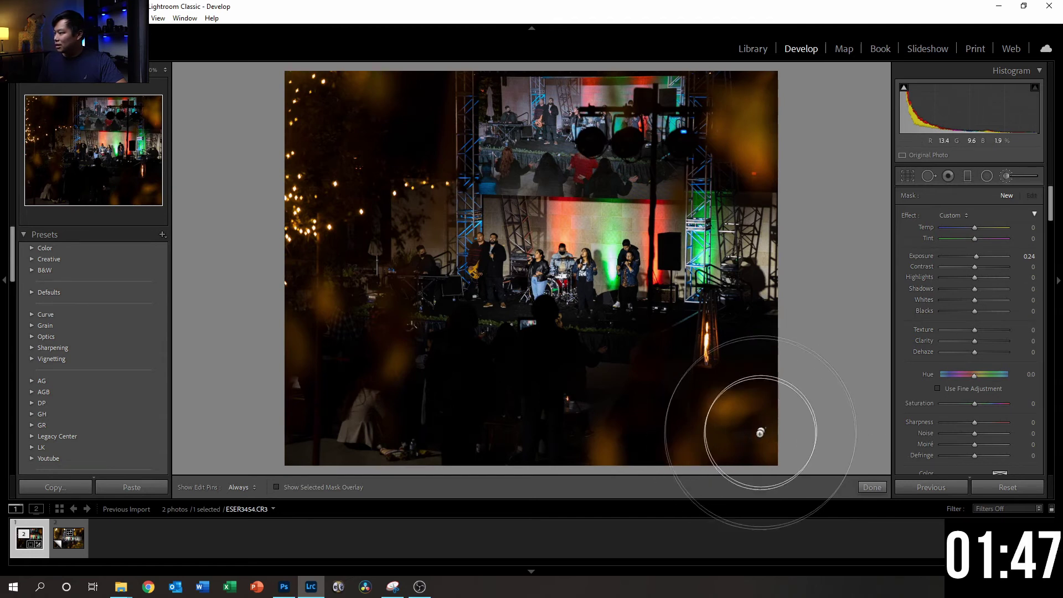
key(h)
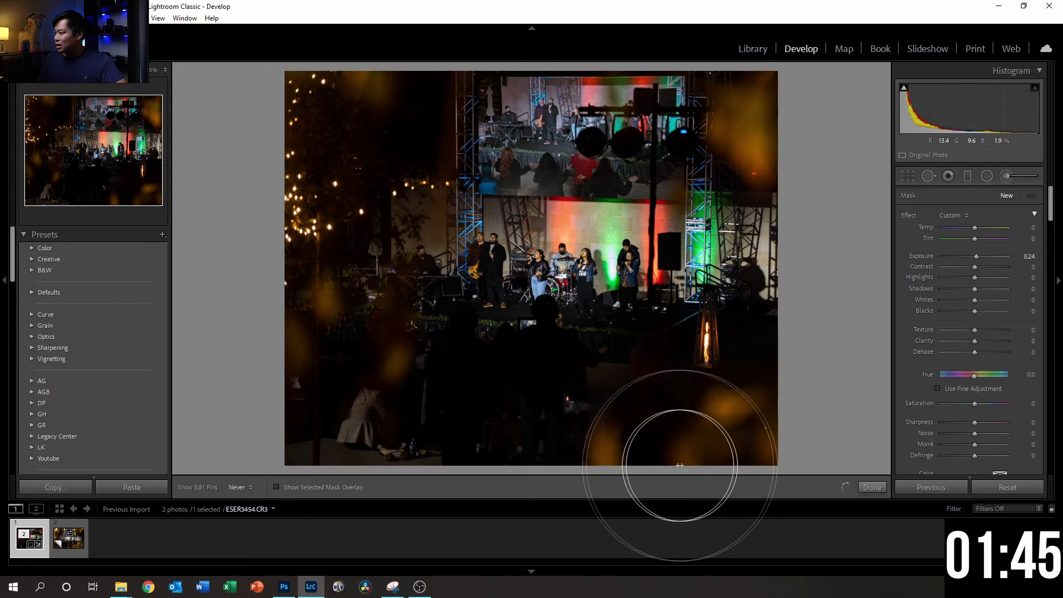
key(h)
drag(976, 227, 985, 230)
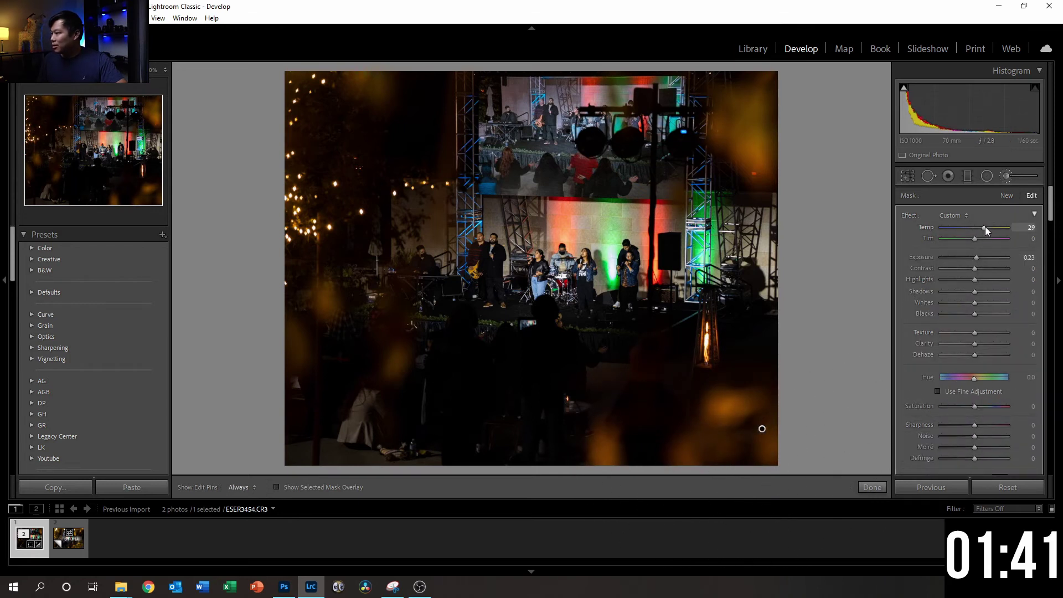
key(h)
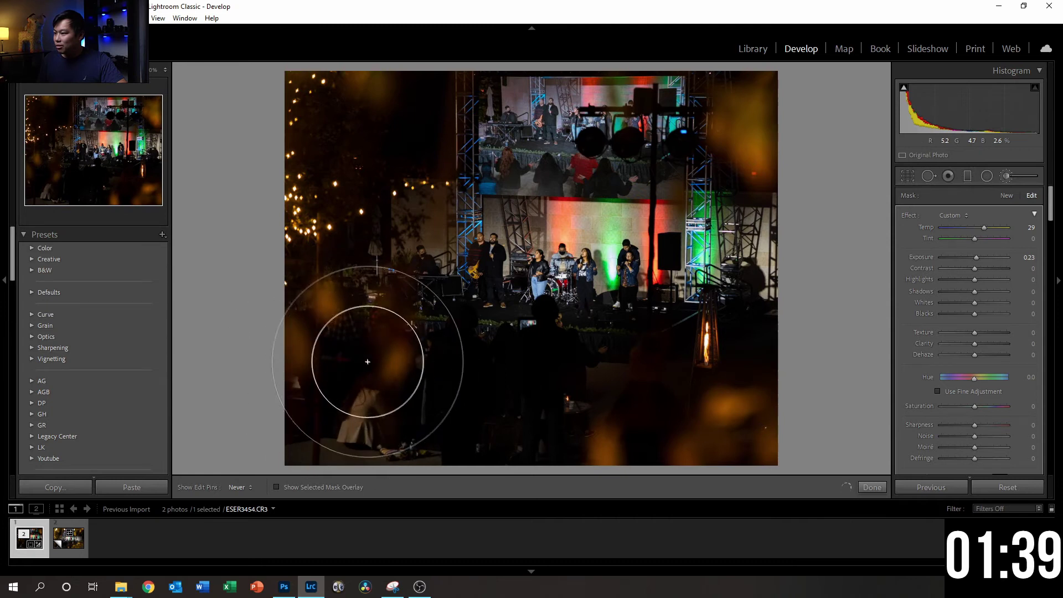
key(h)
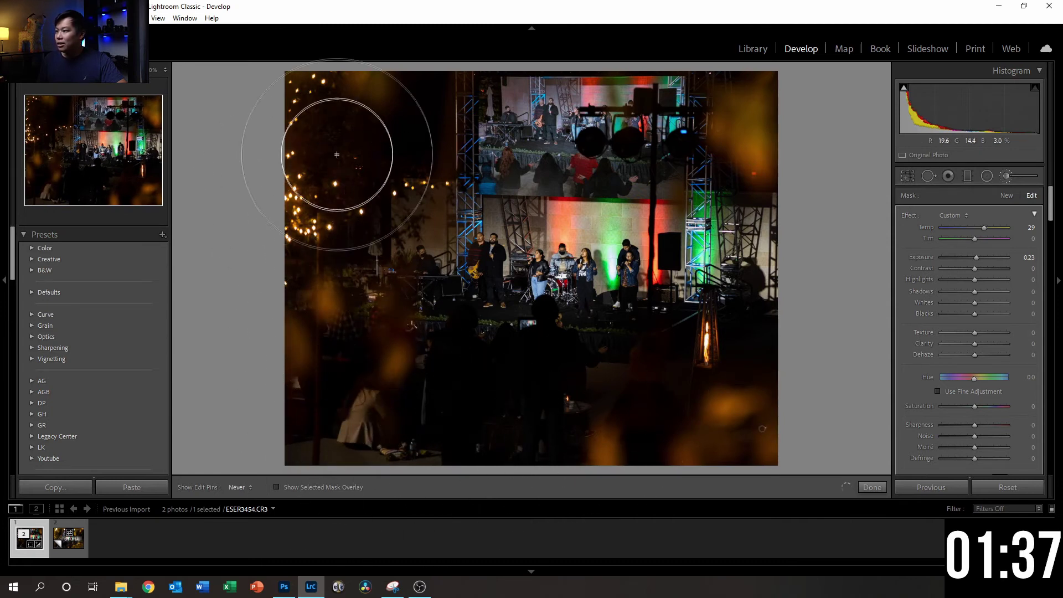
key(h)
key(h)
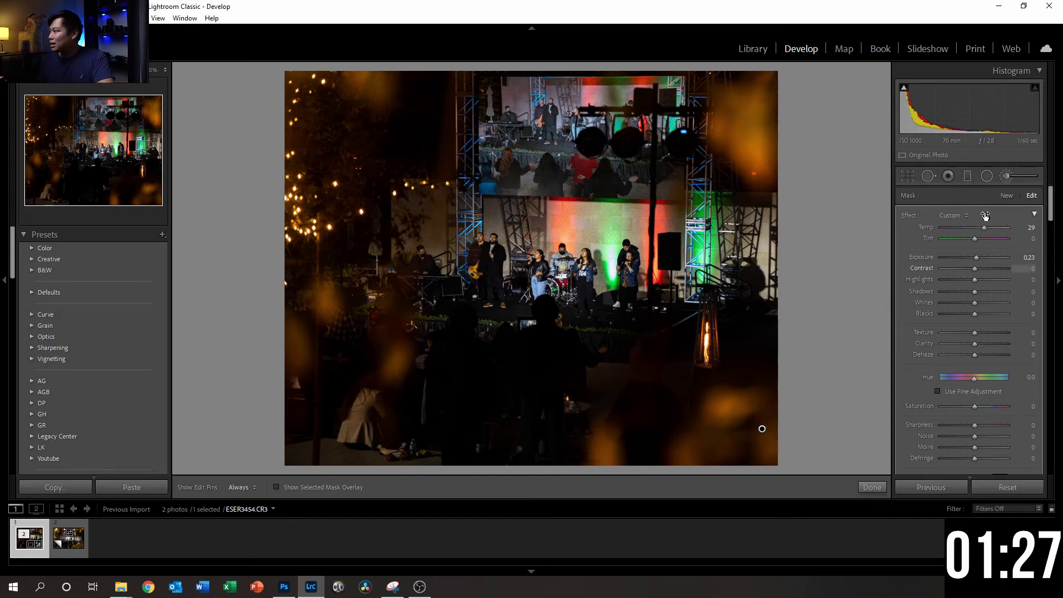
key(Return)
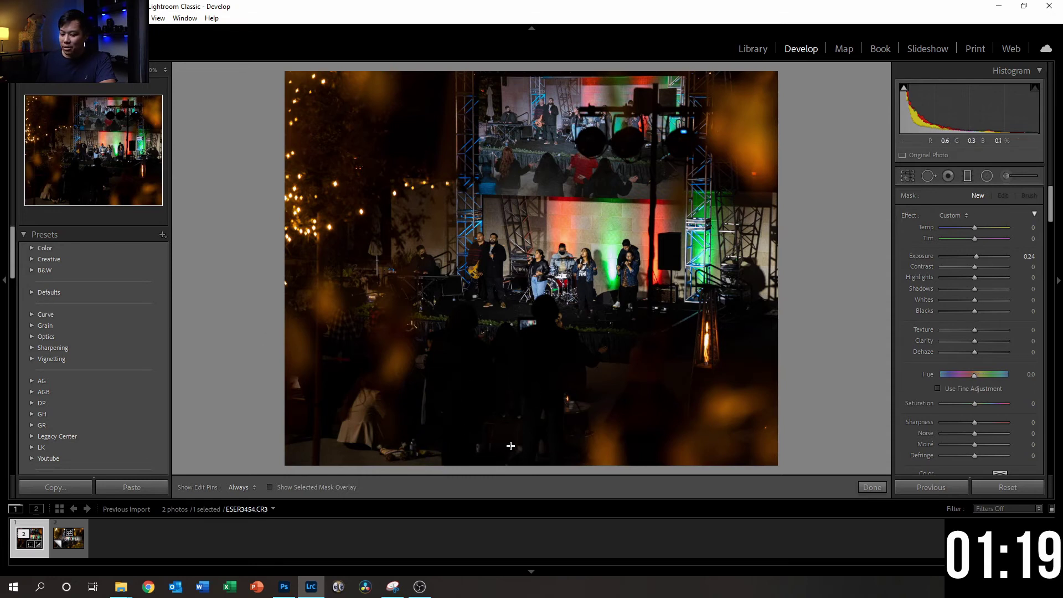
Lay a graduated filter up over the foreground crowd, lowering Blacks and setting Shadows to -60
drag(520, 444, 525, 305)
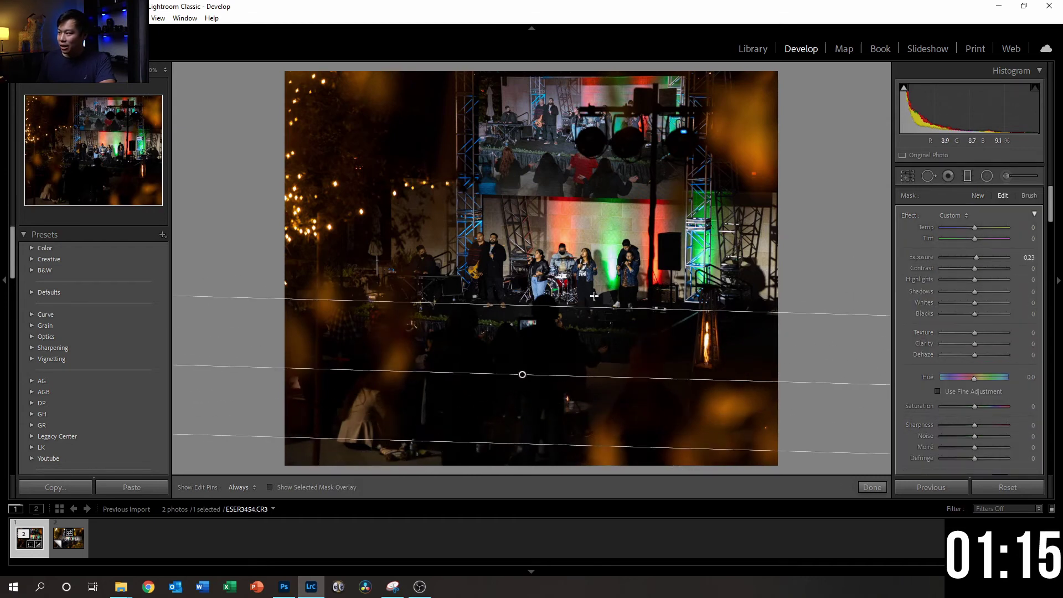
drag(523, 375, 496, 321)
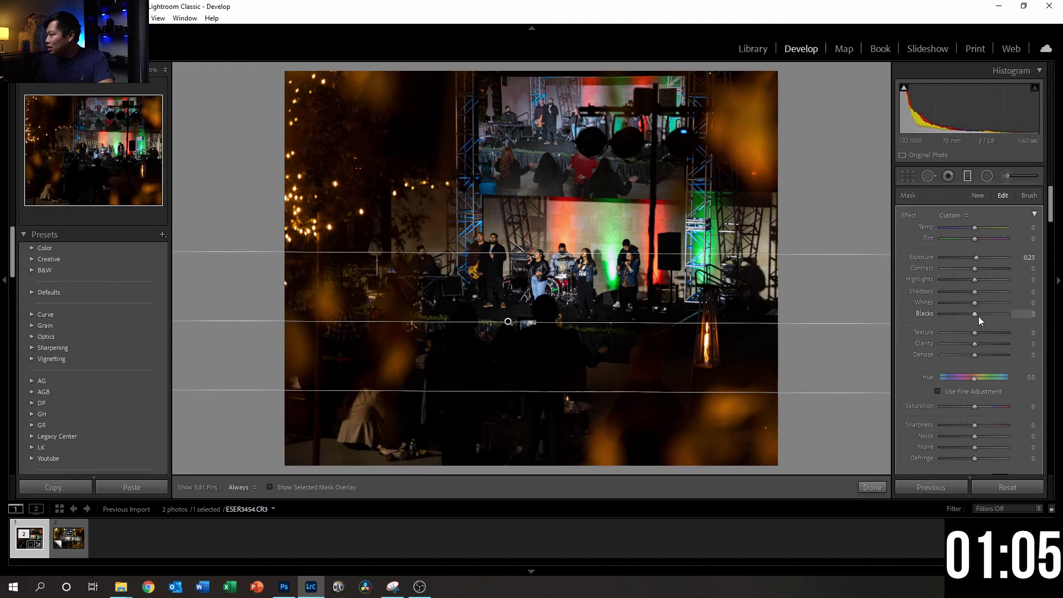
drag(975, 314, 974, 317)
drag(981, 258, 972, 262)
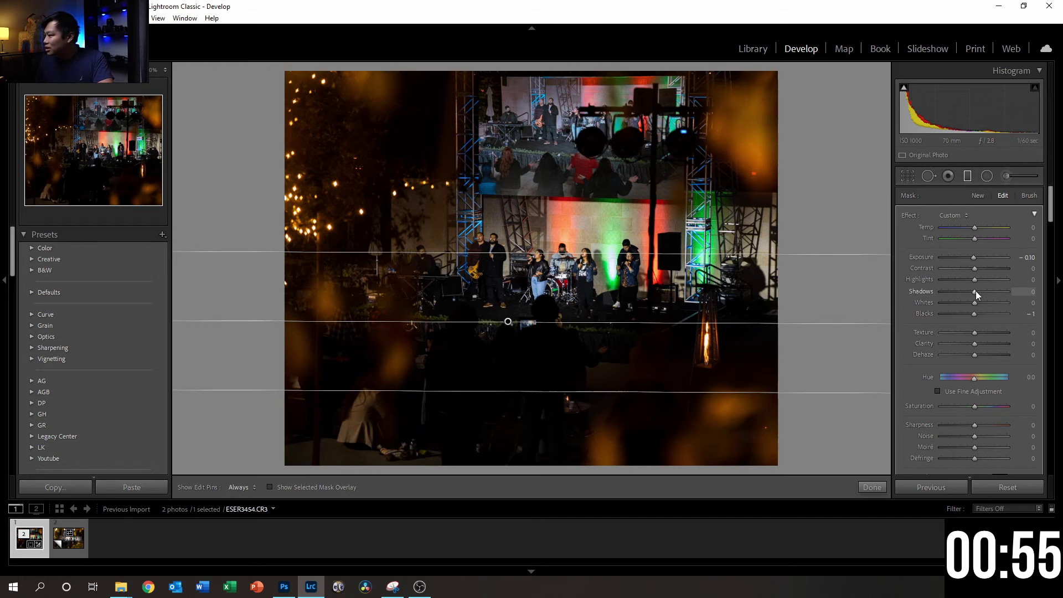
drag(974, 291, 954, 301)
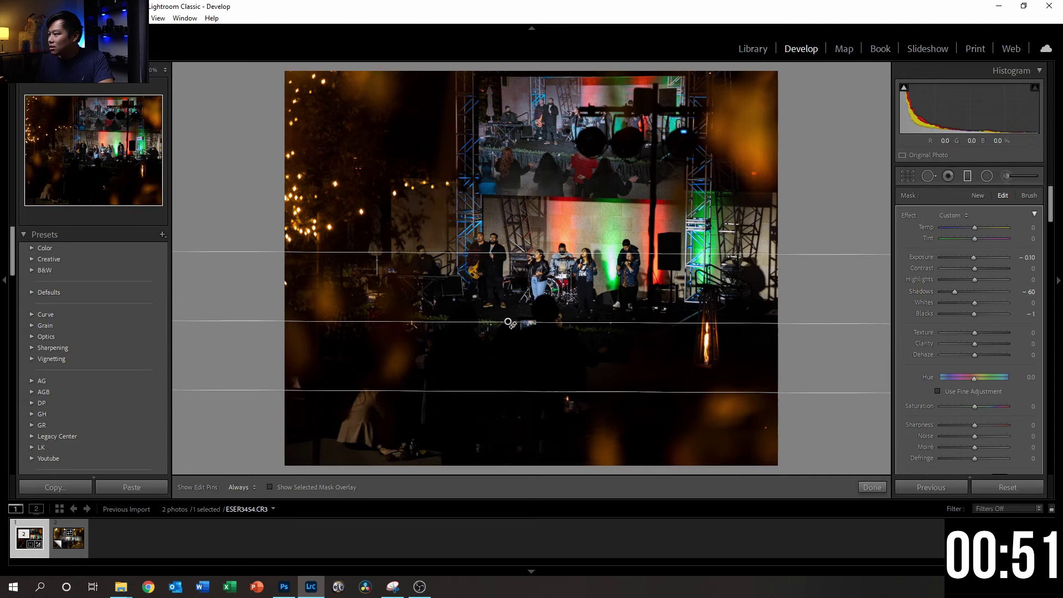
drag(507, 321, 519, 345)
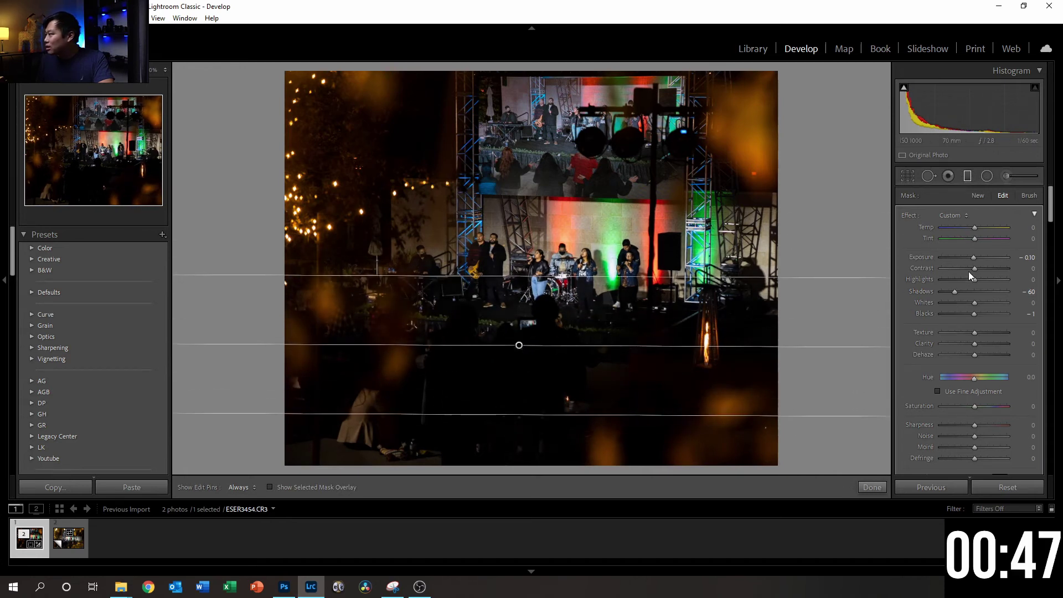
Settle the gradient at Exposure -0.17 and Clarity -50, nudging it lower on the crowd
drag(973, 257, 969, 259)
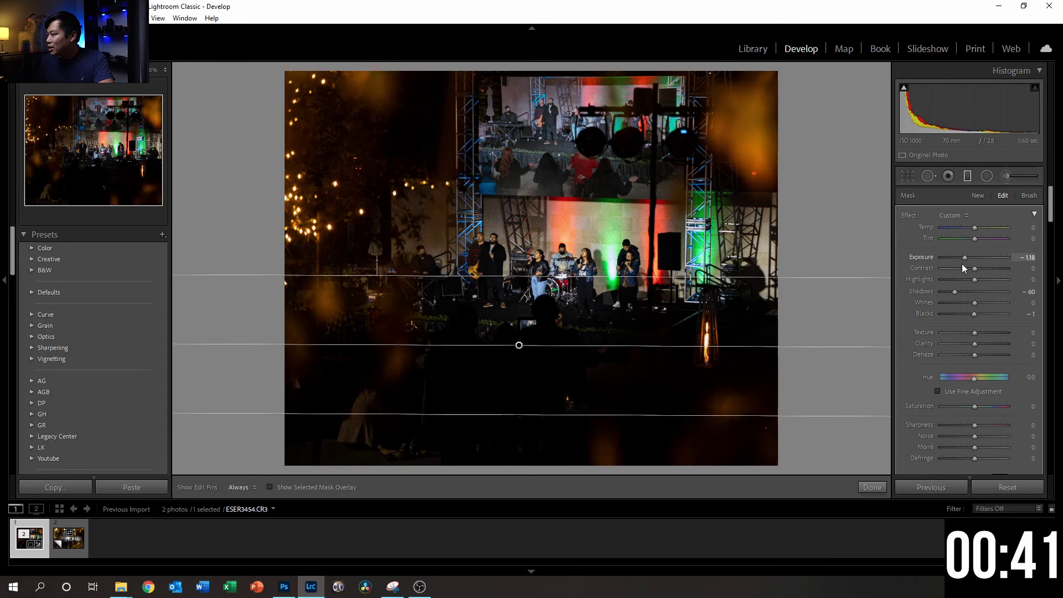
drag(962, 264, 970, 261)
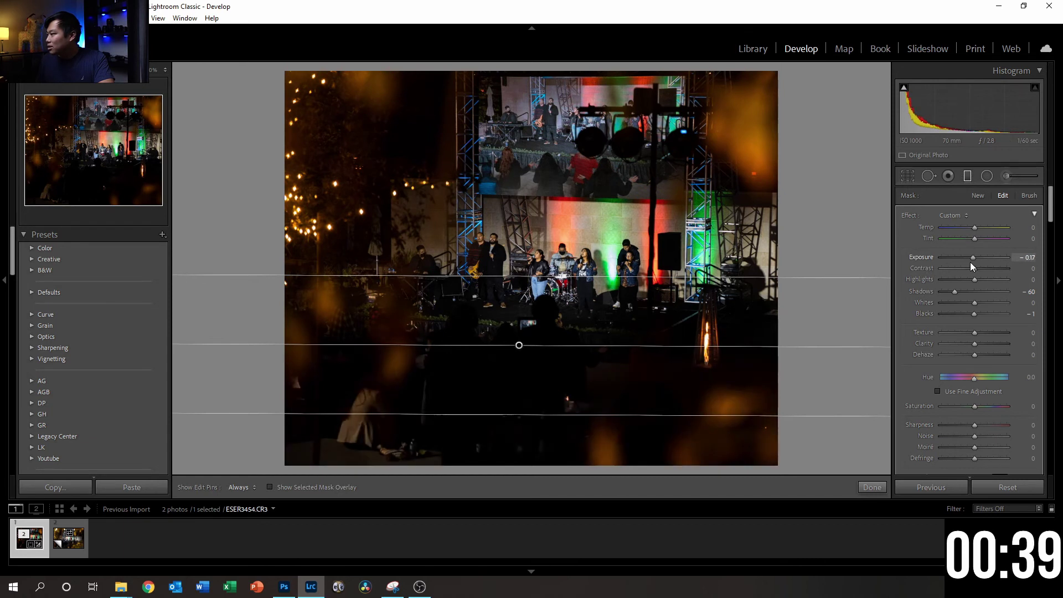
drag(975, 315, 975, 318)
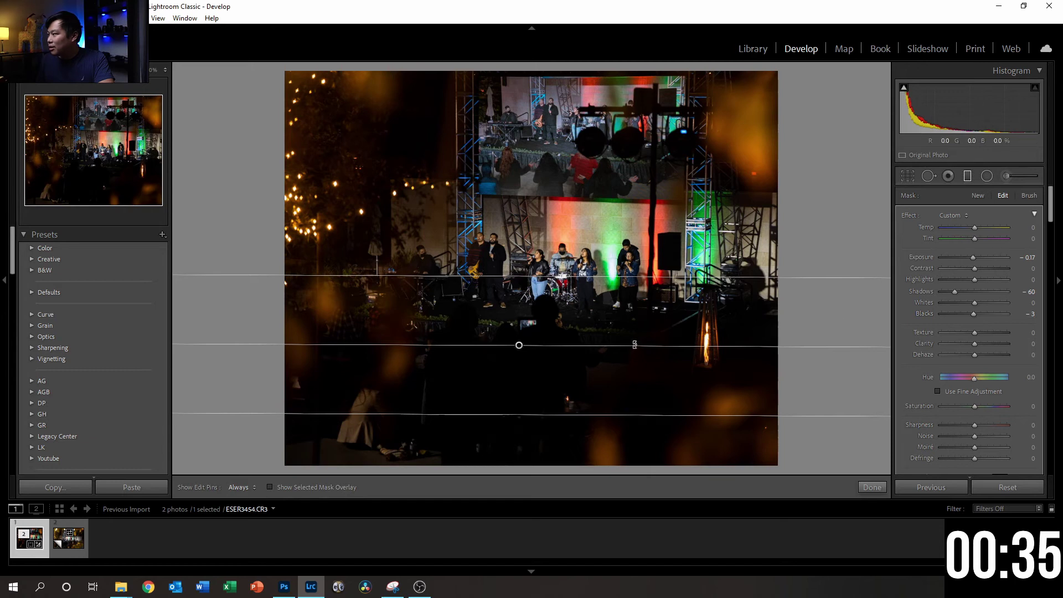
drag(976, 343, 958, 347)
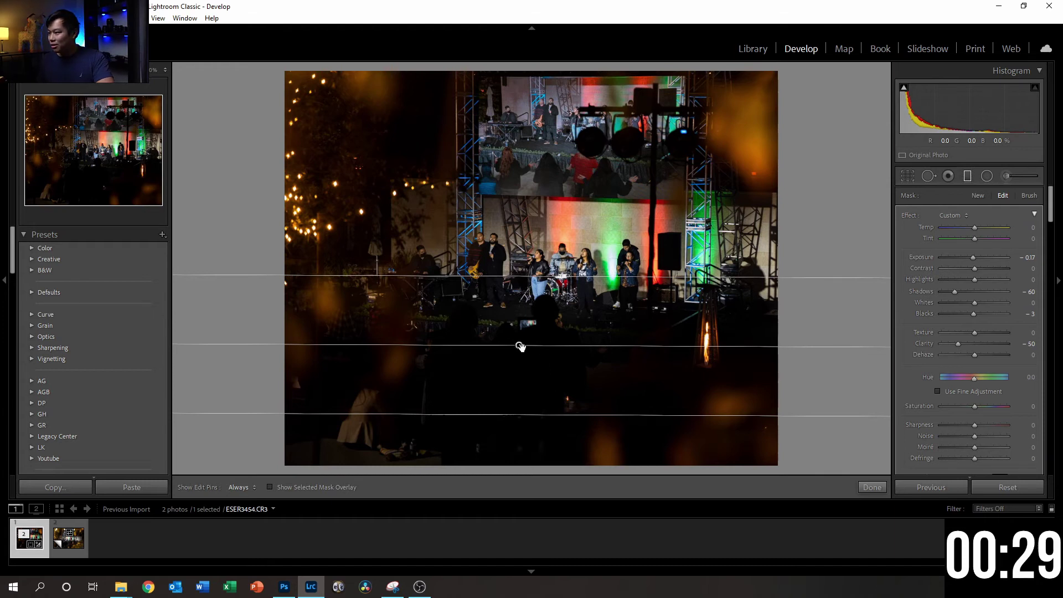
drag(521, 346, 517, 367)
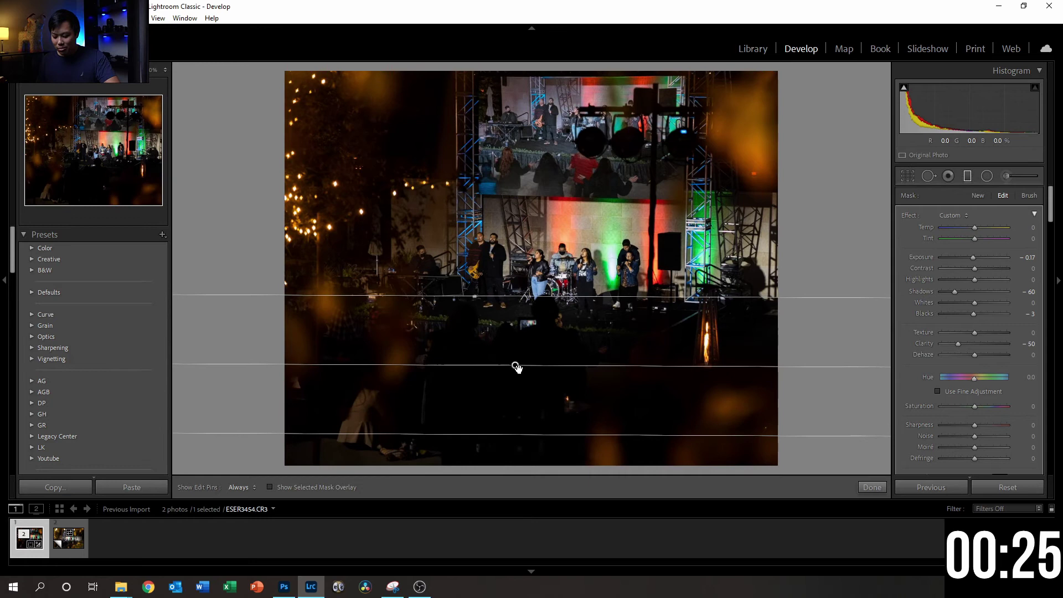
click(519, 373)
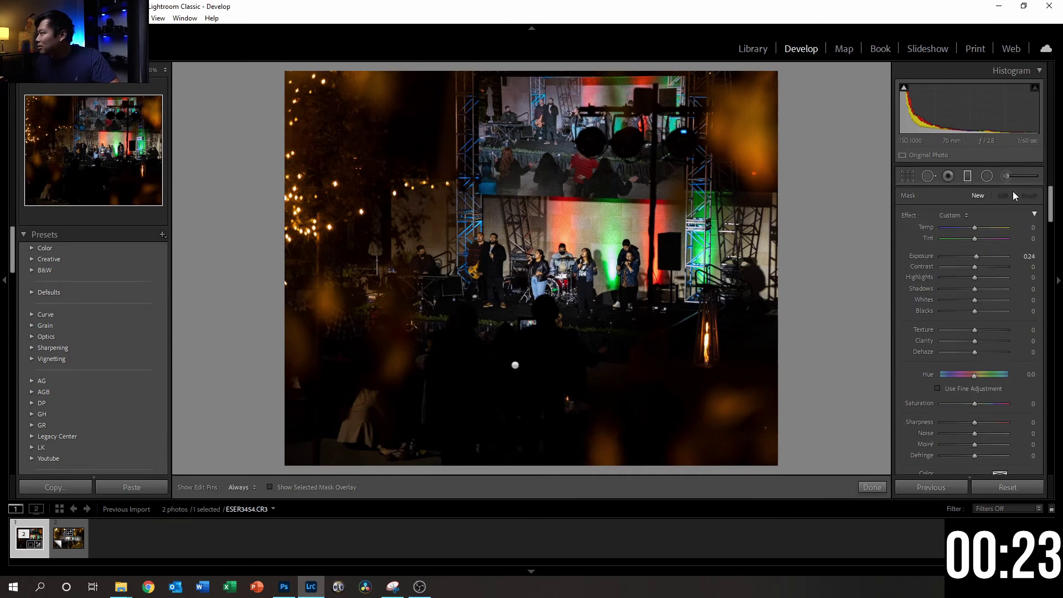
Paint a new adjustment-brush stroke on the photo and raise its Exposure to 0.77
click(1008, 176)
click(1009, 176)
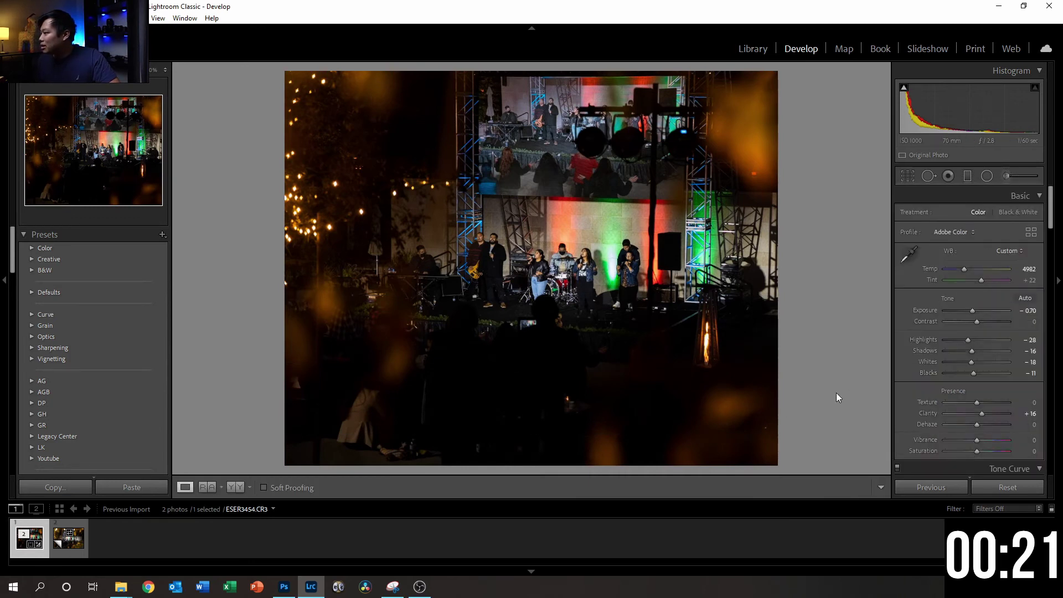
click(1008, 175)
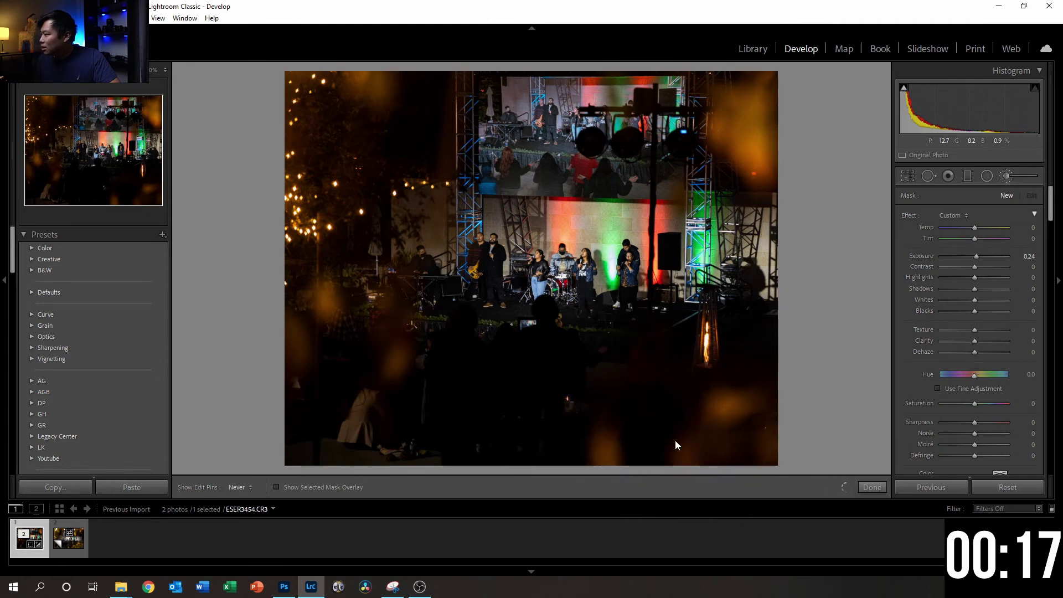
click(762, 429)
drag(977, 257, 981, 257)
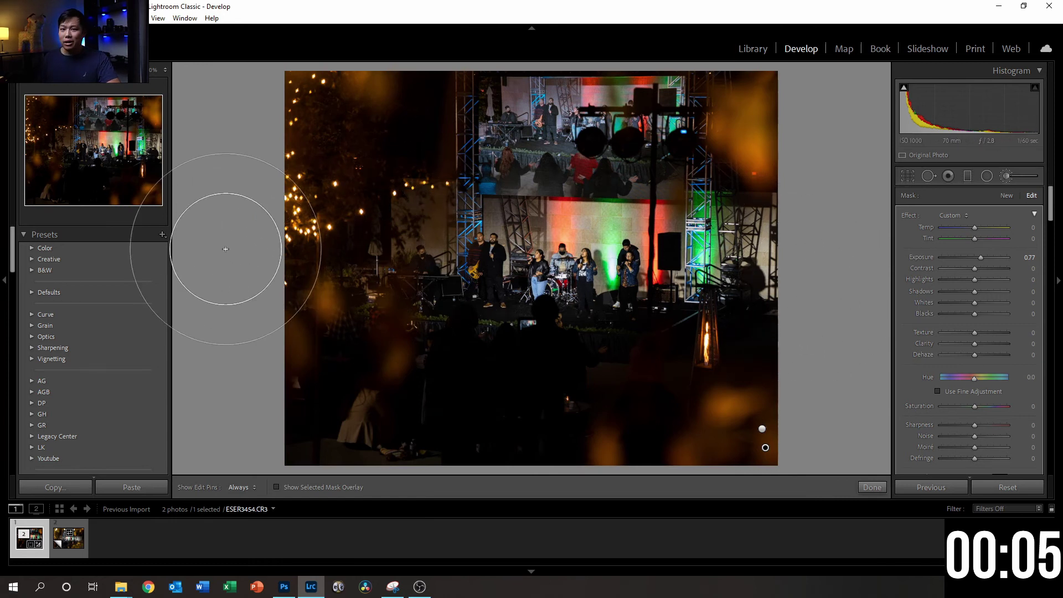
key(Escape)
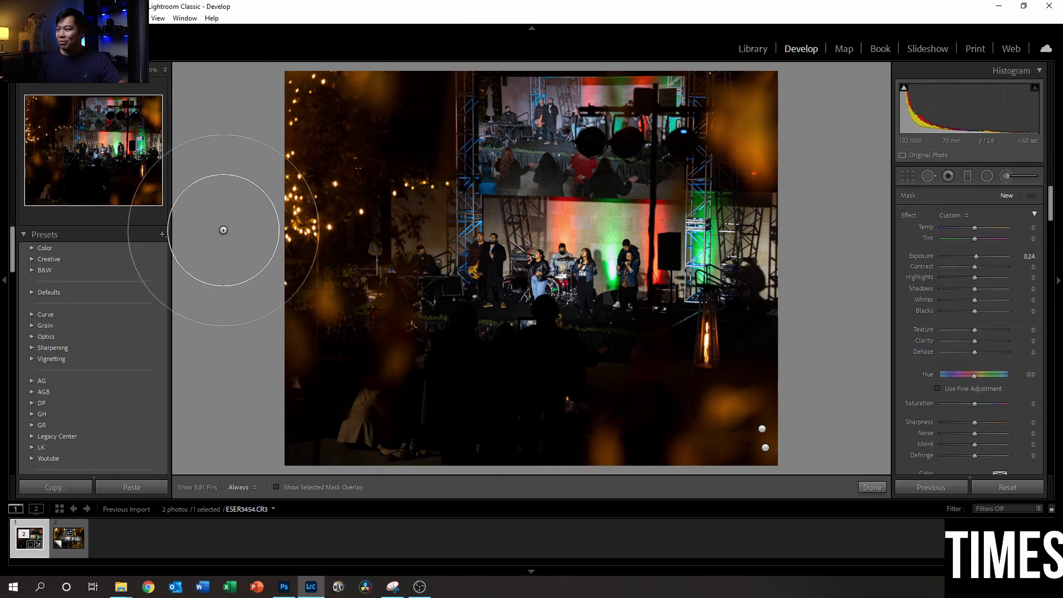
Show the Y|Y before/after view, inspect the singers and drummer at 1:1, then fit the photo again
key(k)
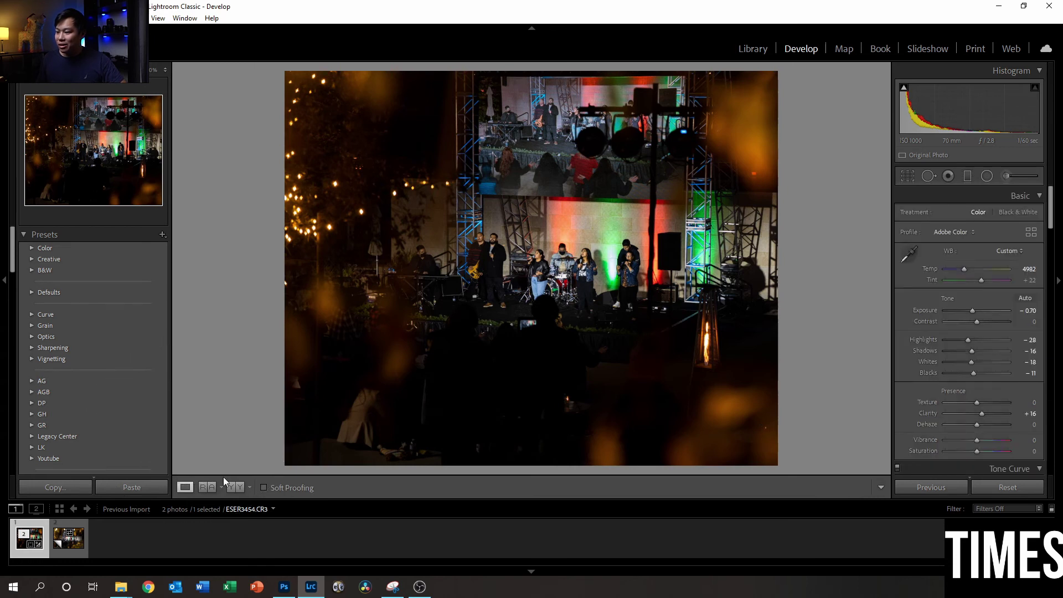
click(234, 490)
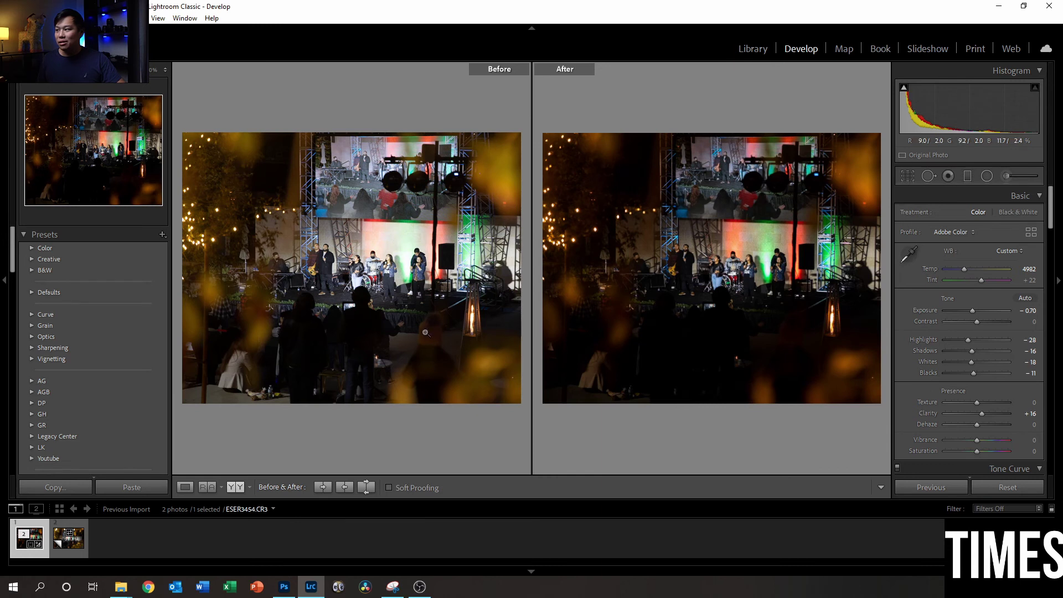
click(743, 241)
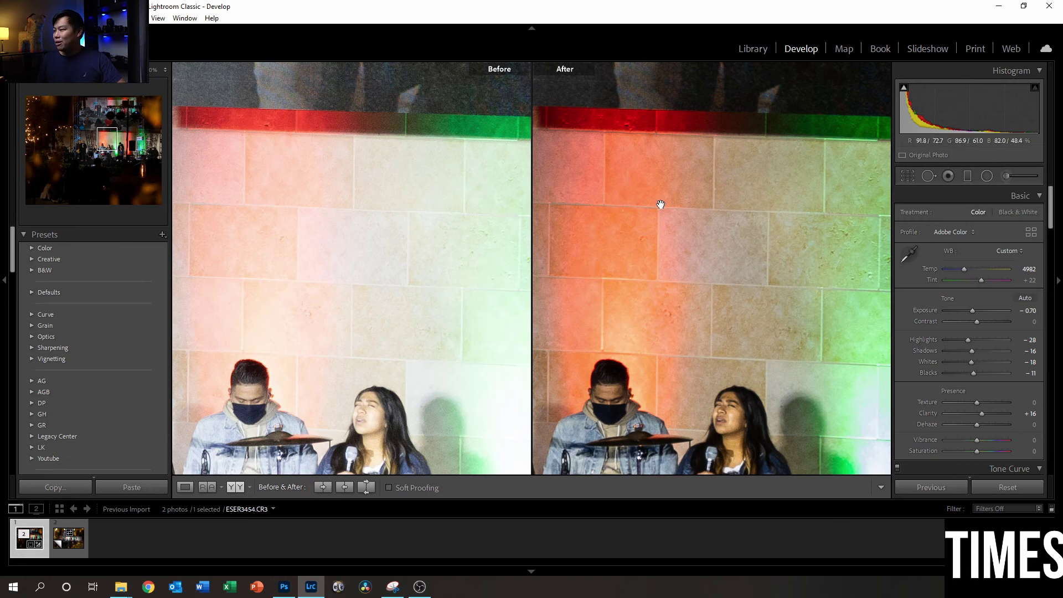
drag(413, 209, 443, 100)
drag(440, 295, 539, 176)
drag(374, 323, 437, 294)
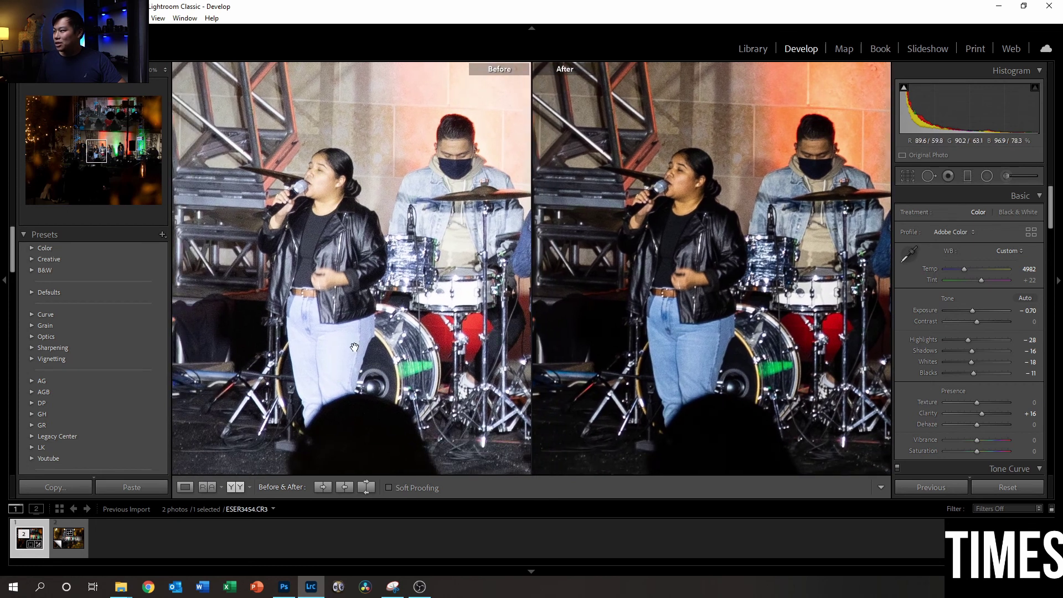
drag(663, 210, 659, 240)
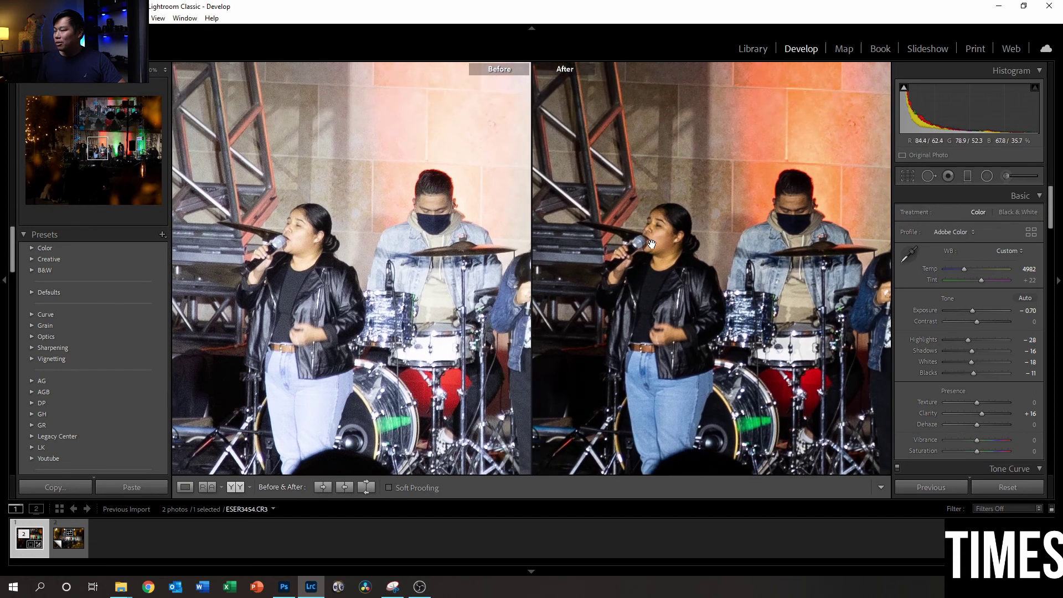
click(426, 215)
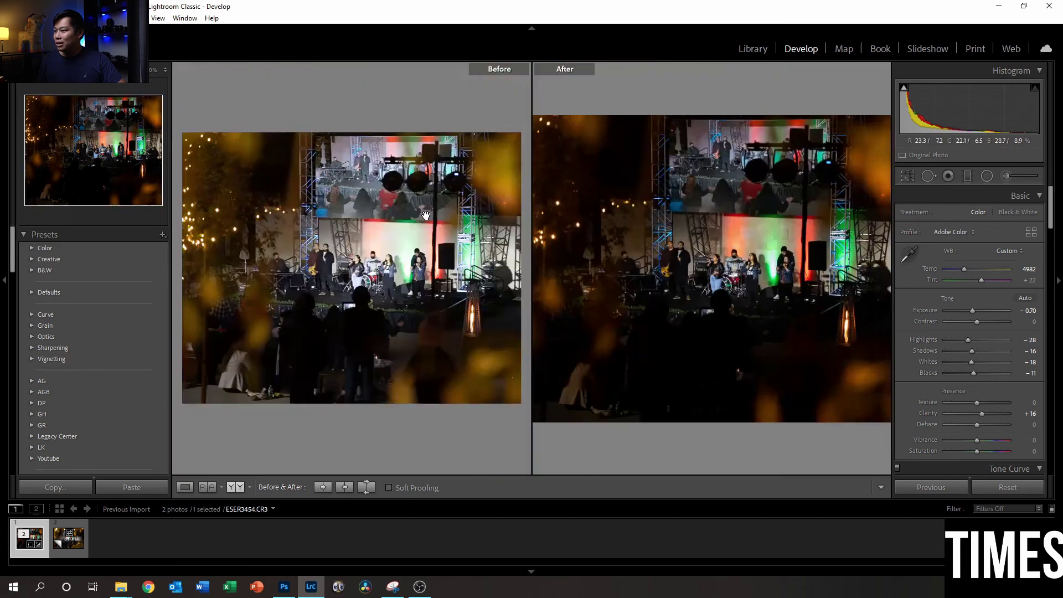
click(426, 216)
click(426, 215)
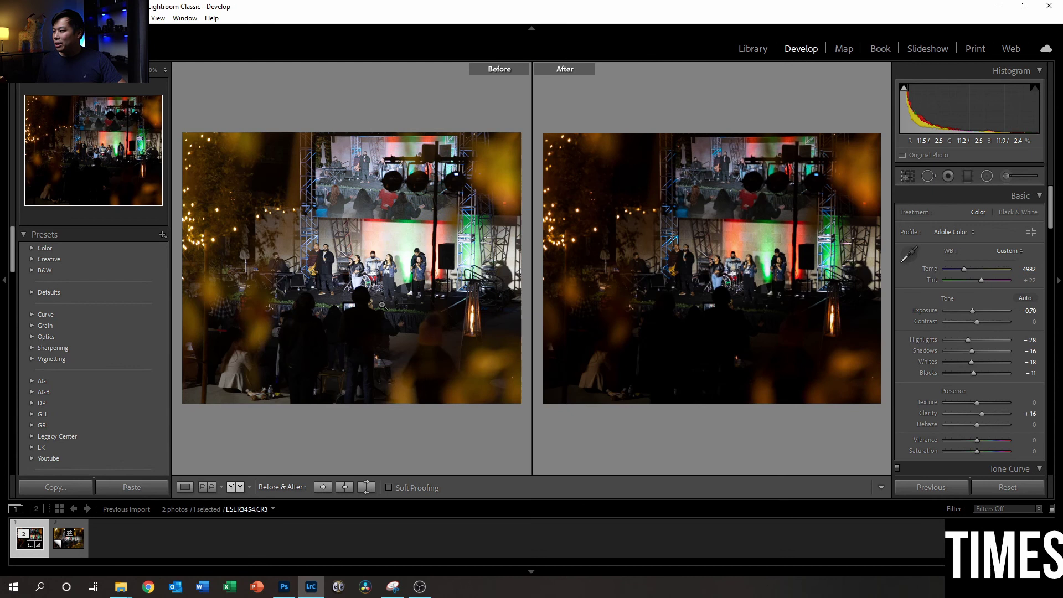